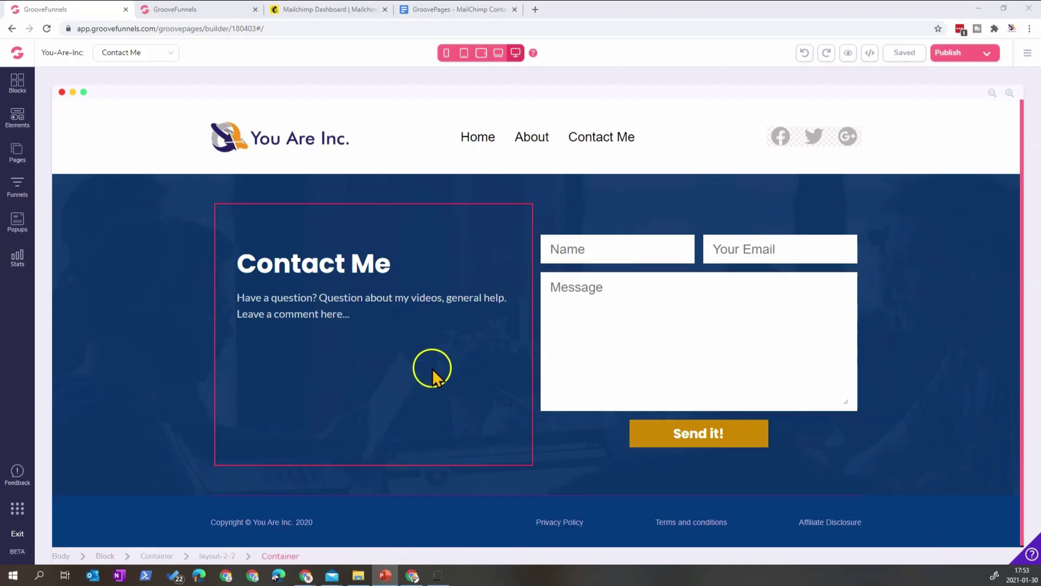
# - Inspect the Contact Me form container and its integration settings, then bring up the Mailchimp dashboard
pyautogui.click(688, 319)
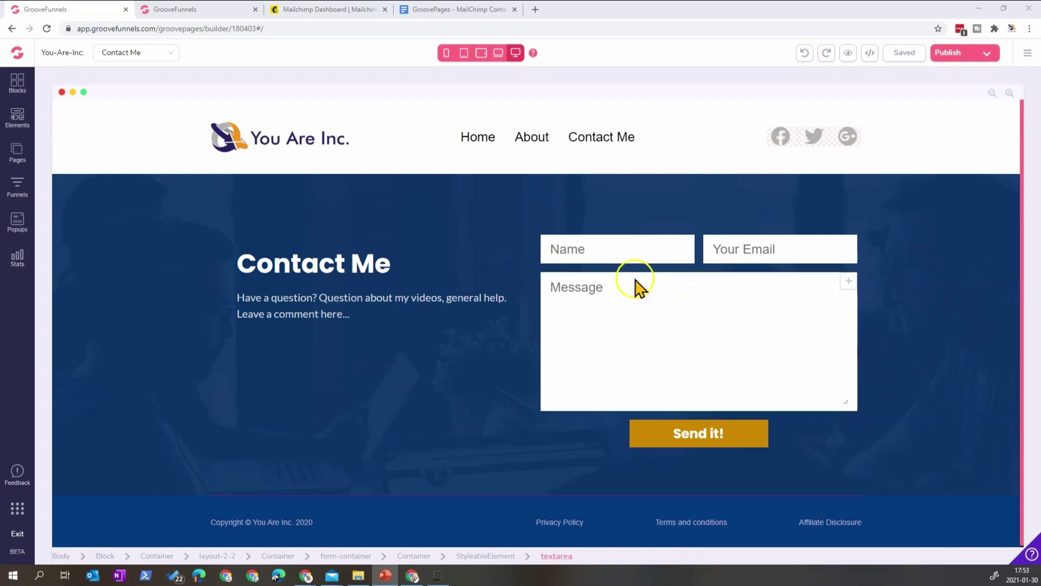
pyautogui.click(695, 274)
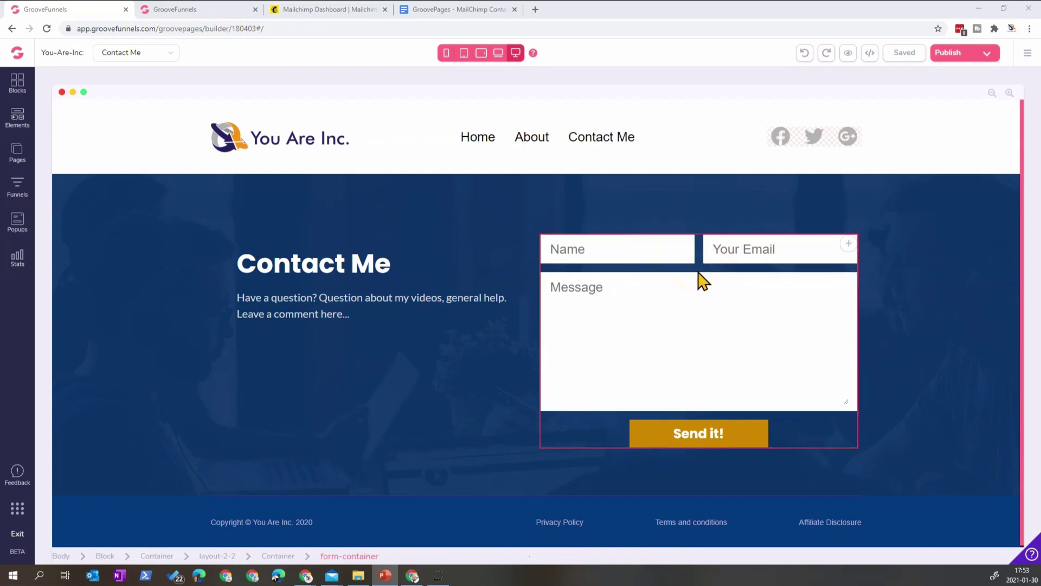
pyautogui.click(789, 268)
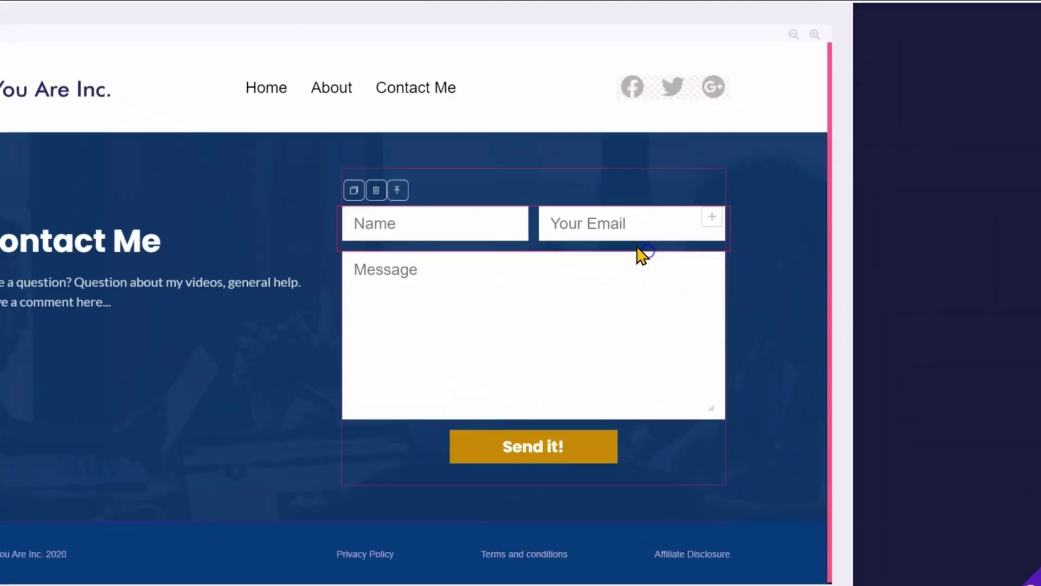
pyautogui.click(956, 149)
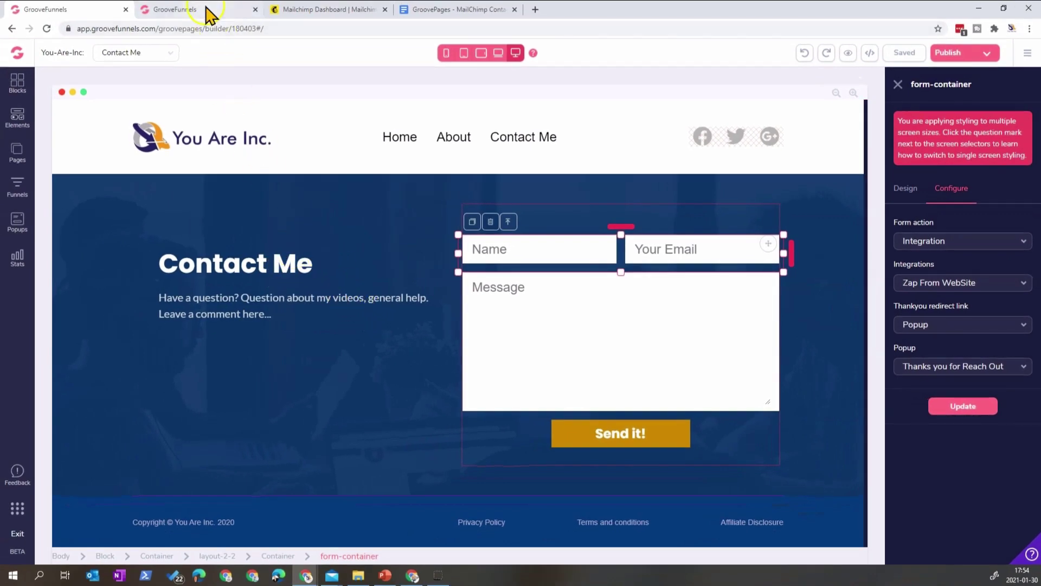
pyautogui.click(207, 9)
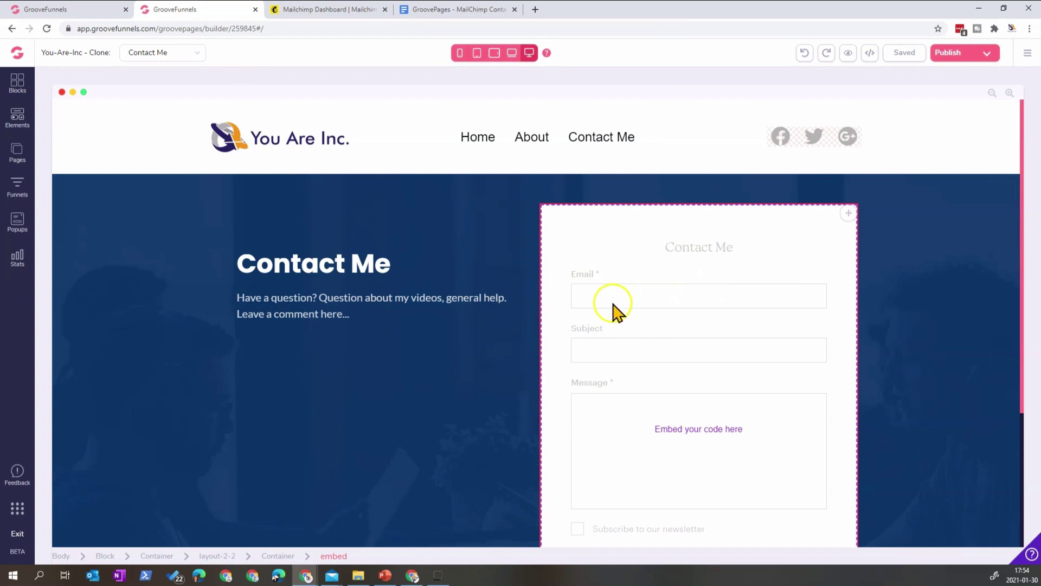
pyautogui.click(350, 10)
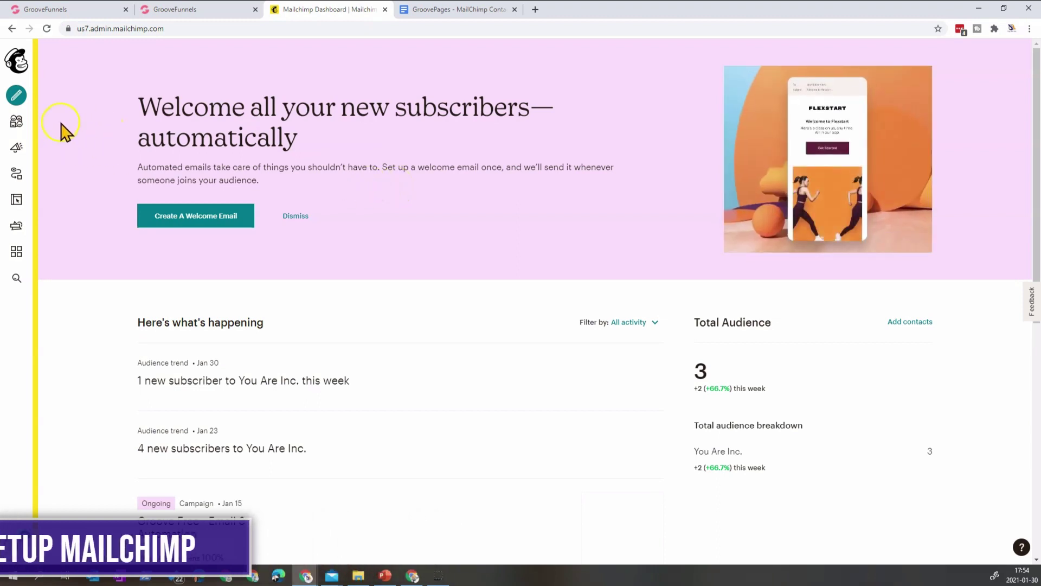
# - Go to the You Are Inc. audience's Signup forms and select the Contact Form
pyautogui.click(18, 123)
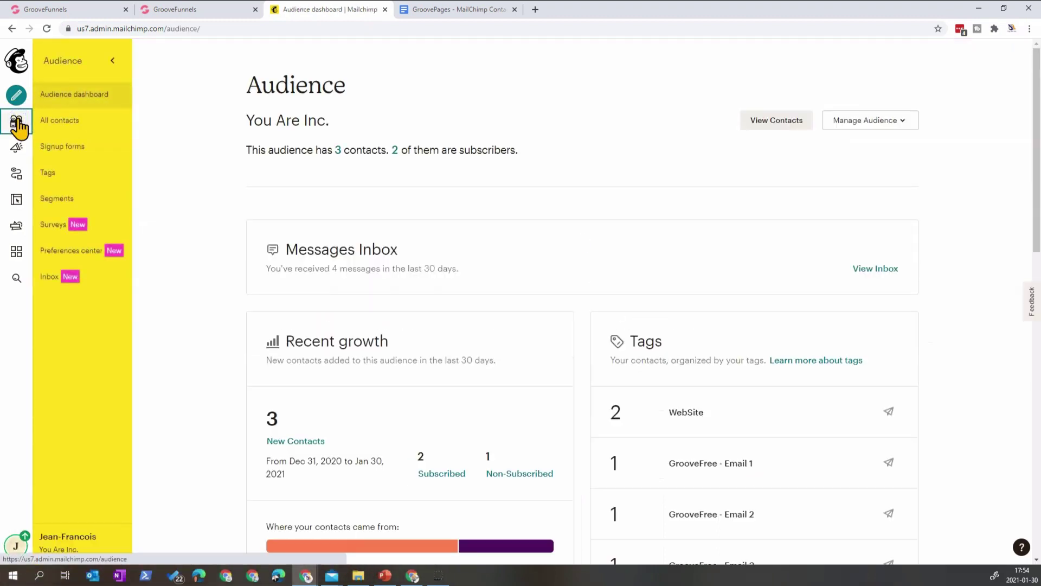
pyautogui.click(85, 279)
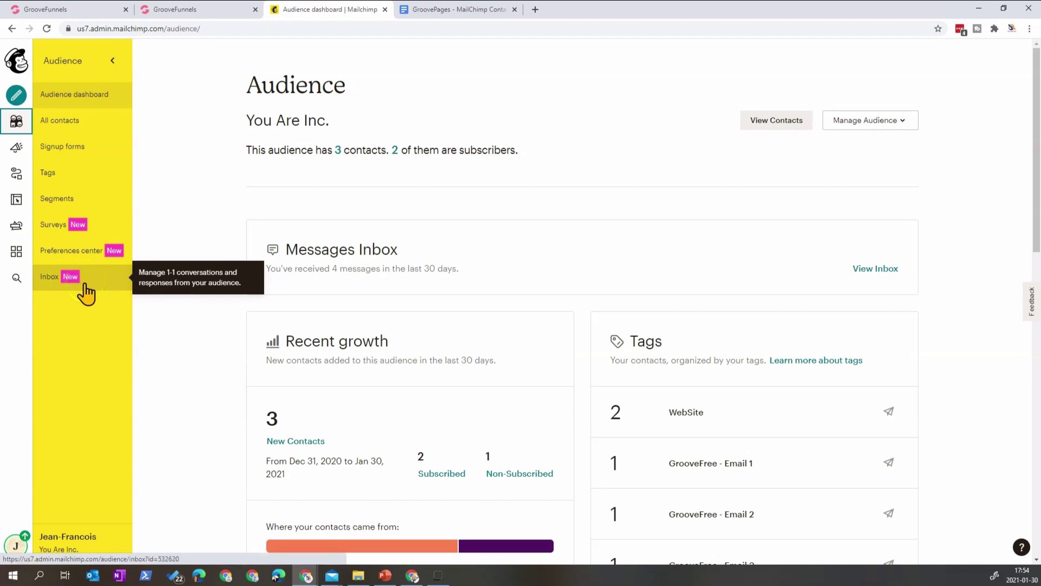
pyautogui.click(100, 280)
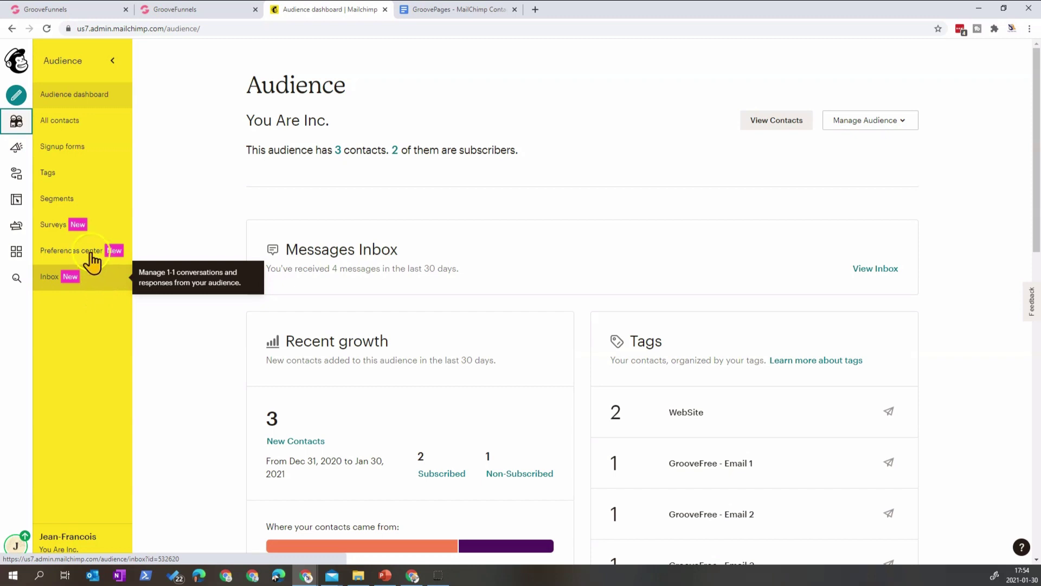
pyautogui.click(86, 157)
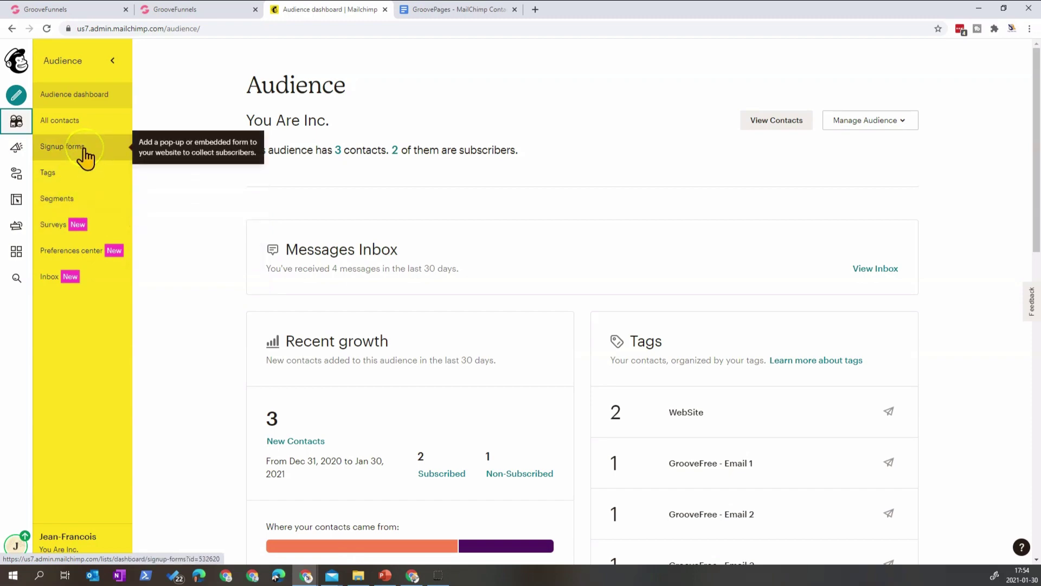
pyautogui.click(85, 156)
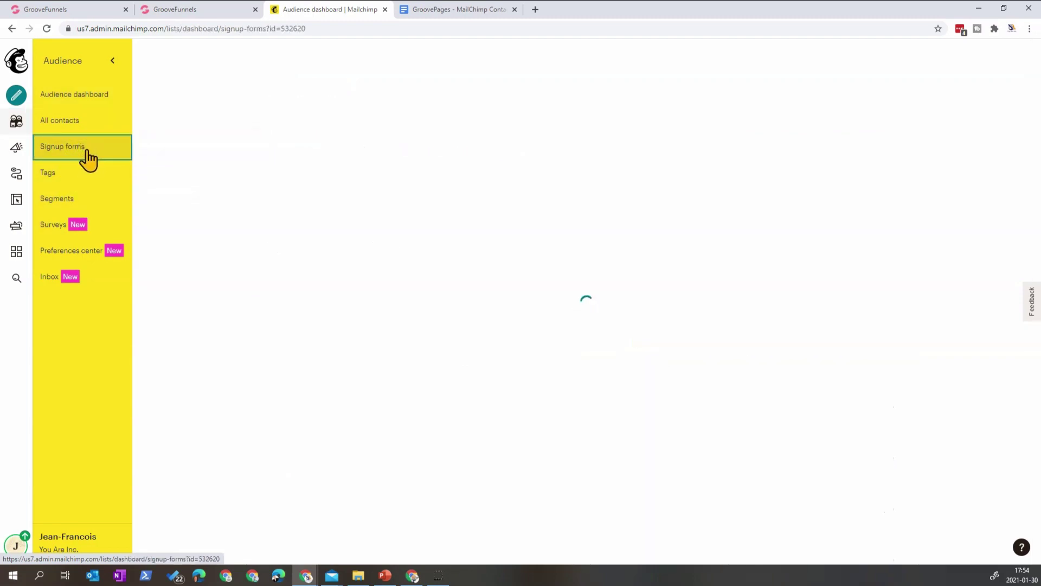
pyautogui.scroll(-3, 303, 290)
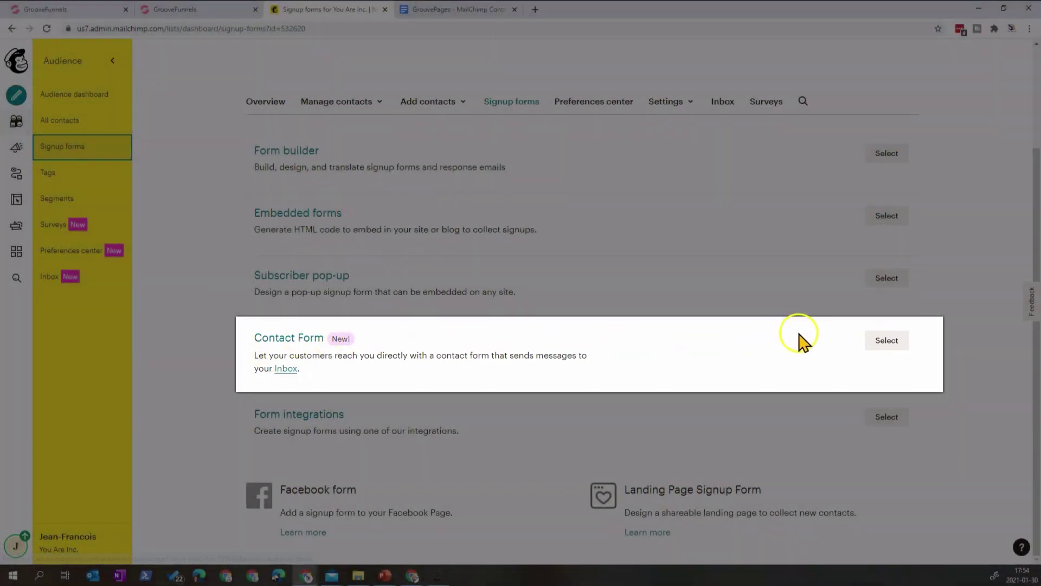
pyautogui.click(886, 341)
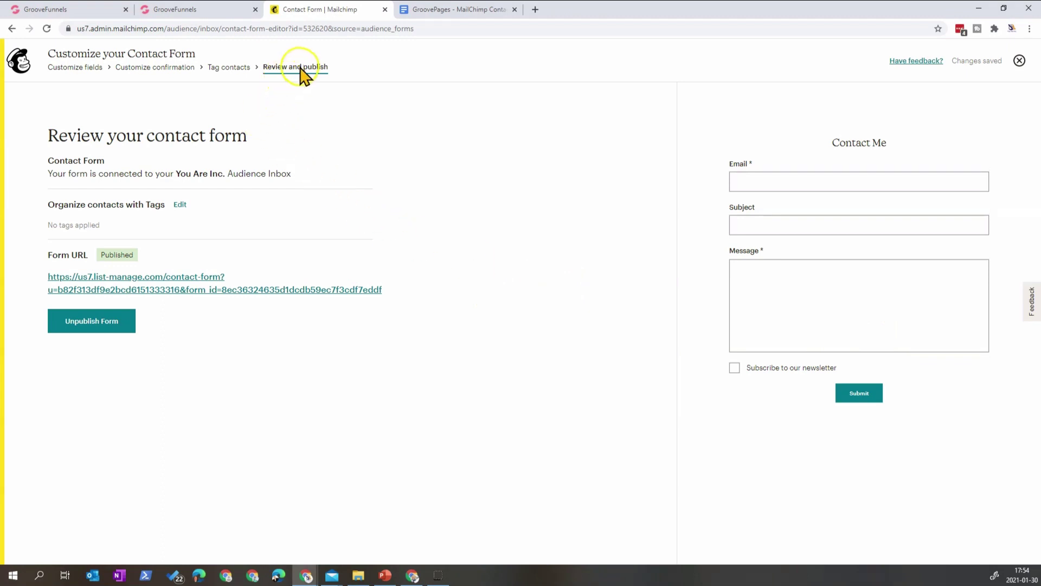
# - Return to Customize fields and move Email below Subject, then back above it
pyautogui.click(71, 67)
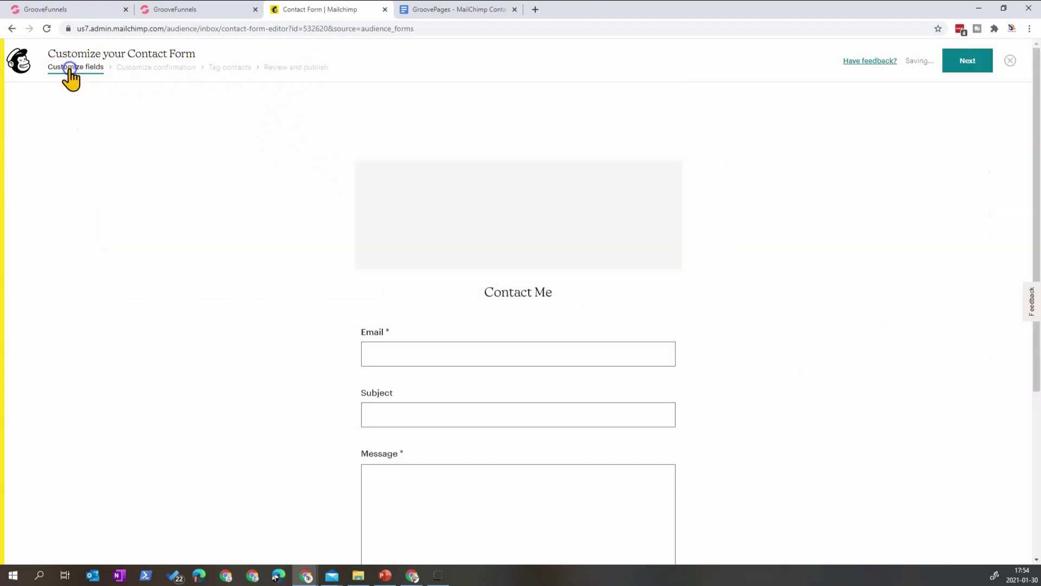
pyautogui.scroll(-2, 431, 269)
pyautogui.scroll(2, 432, 268)
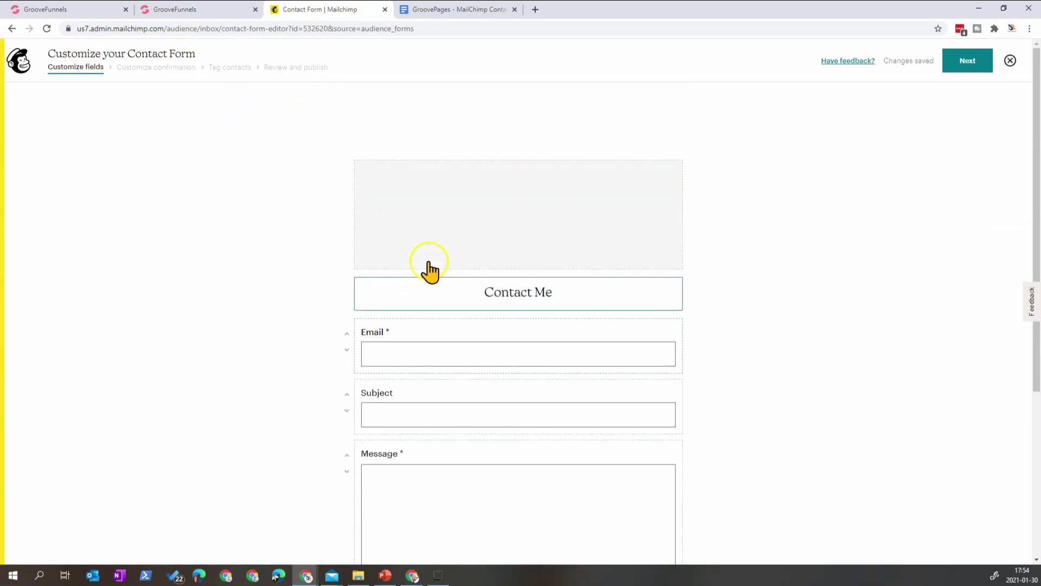
pyautogui.click(348, 350)
pyautogui.click(347, 395)
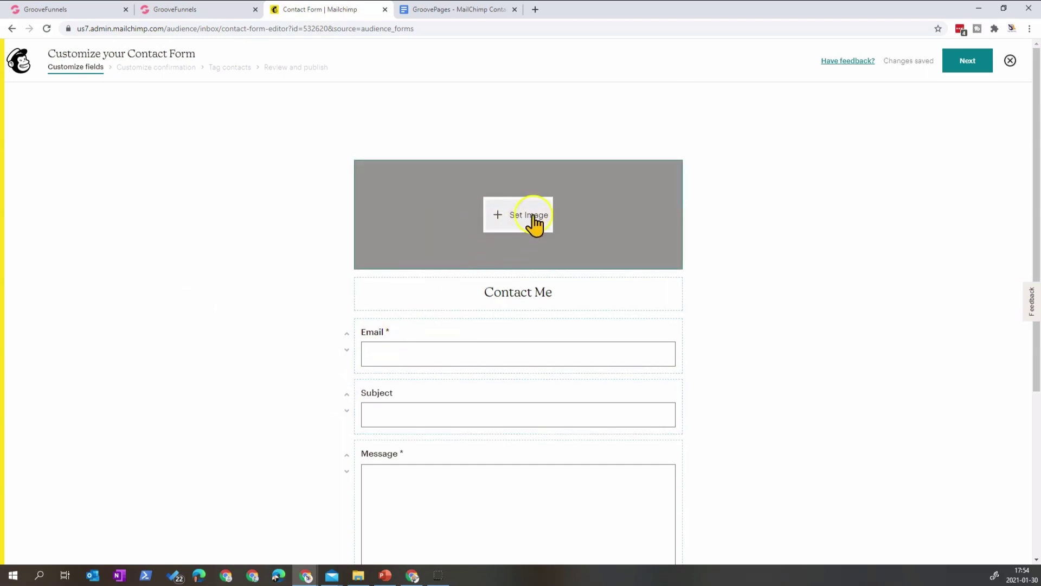
# - Browse the add-field list without adding anything and continue to the confirmation step
pyautogui.scroll(-4, 553, 325)
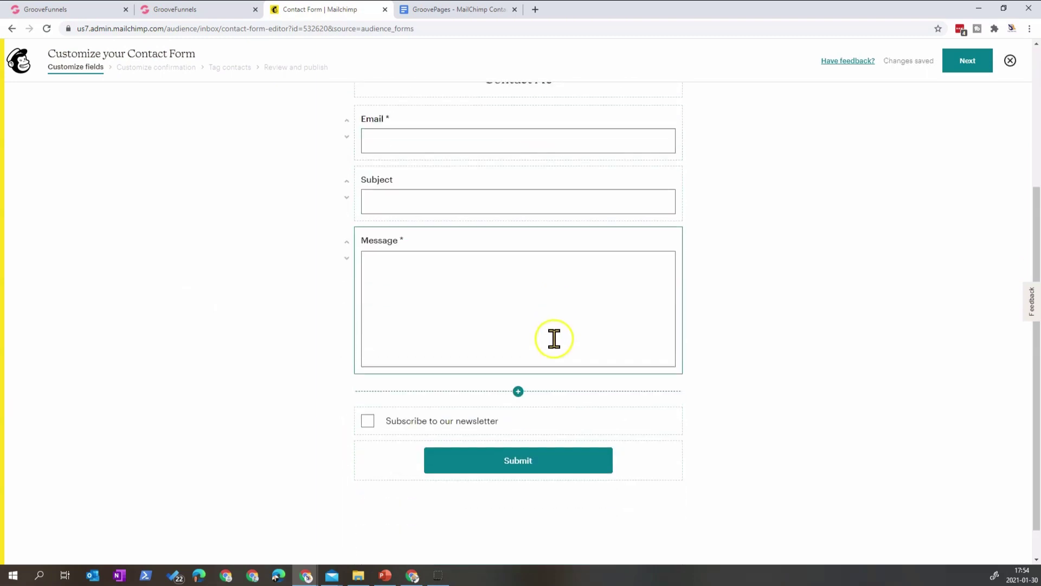
pyautogui.scroll(-1, 505, 532)
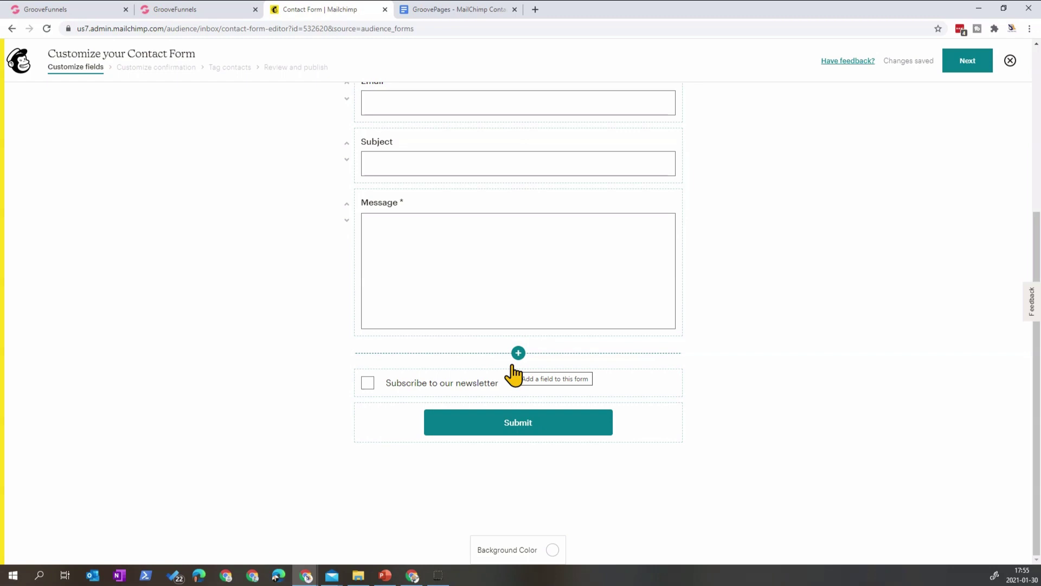
pyautogui.click(519, 353)
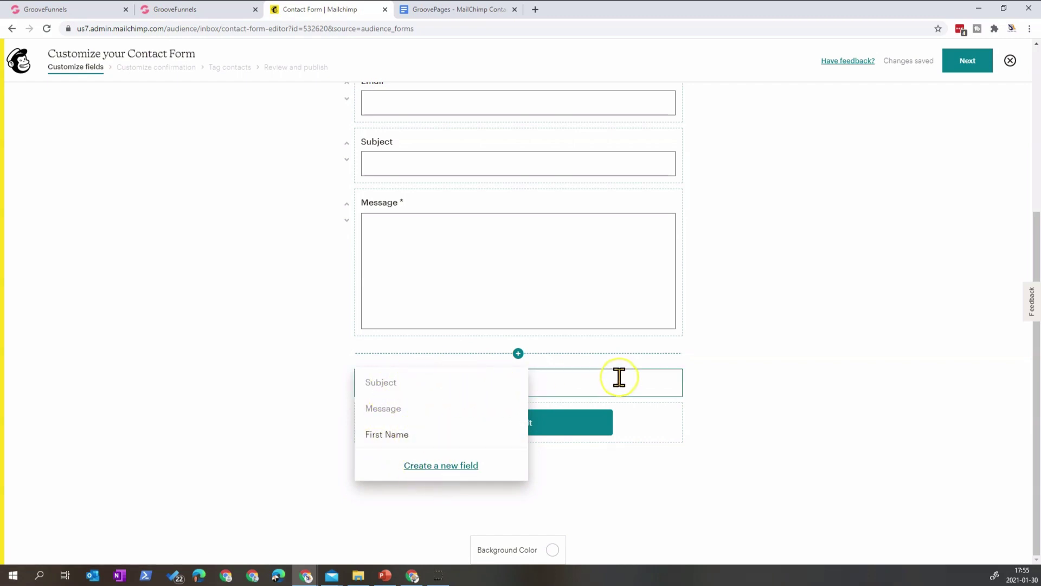
pyautogui.click(810, 345)
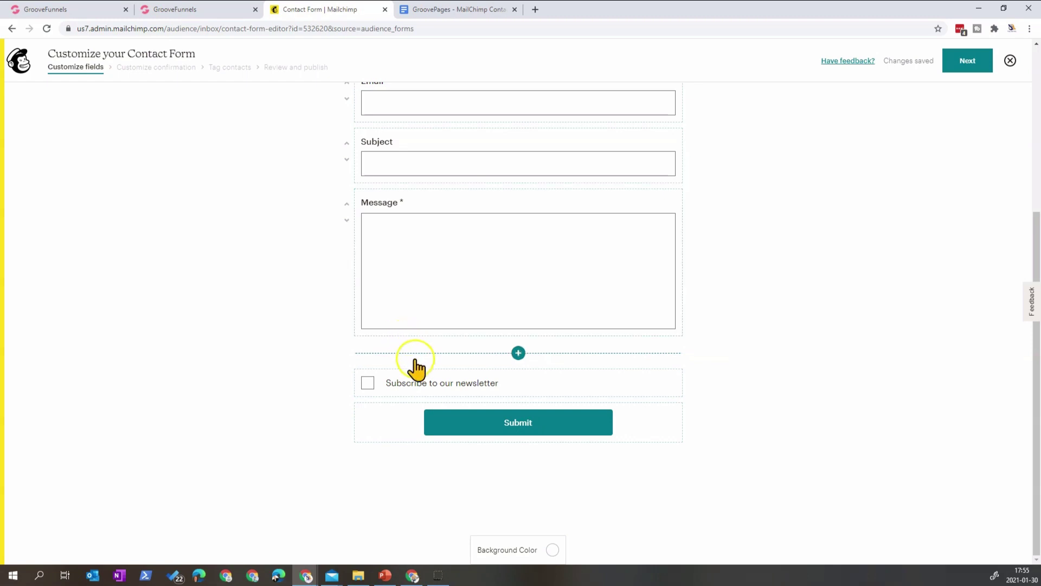
pyautogui.scroll(1, 696, 361)
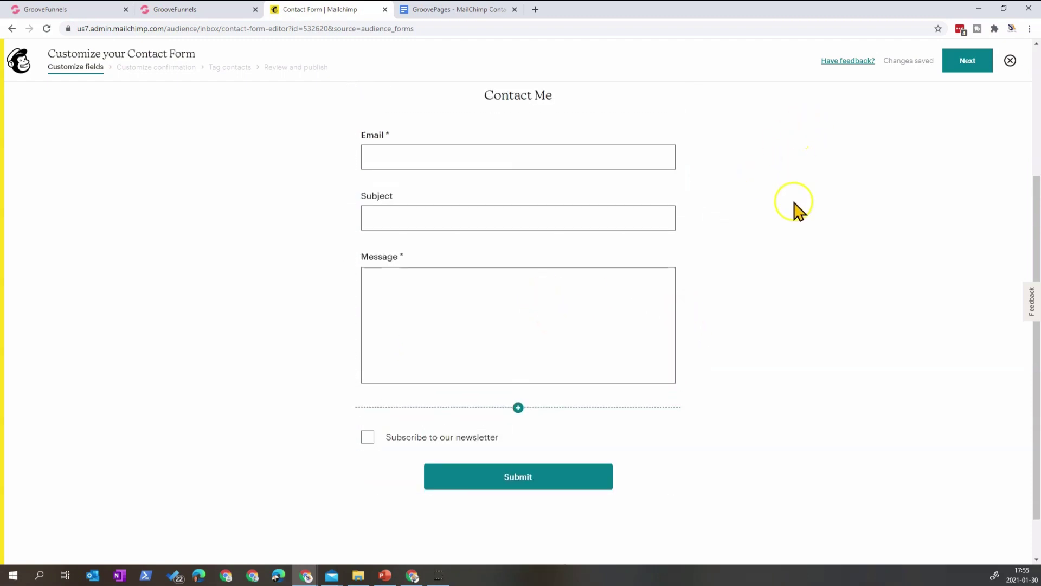
pyautogui.click(961, 68)
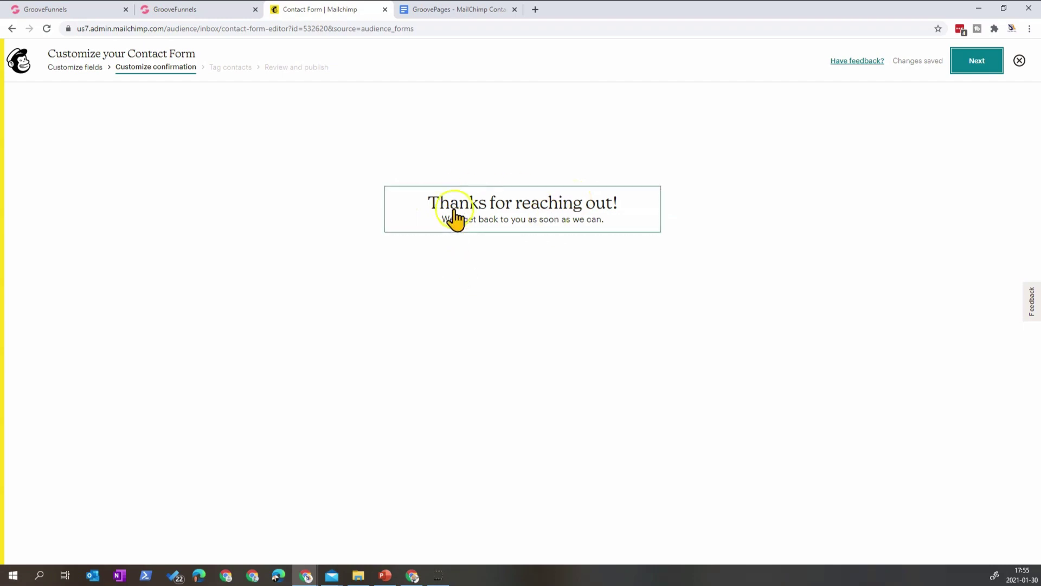
# - Review the 'Thanks for reaching out!' message and continue to tagging contacts
pyautogui.click(478, 216)
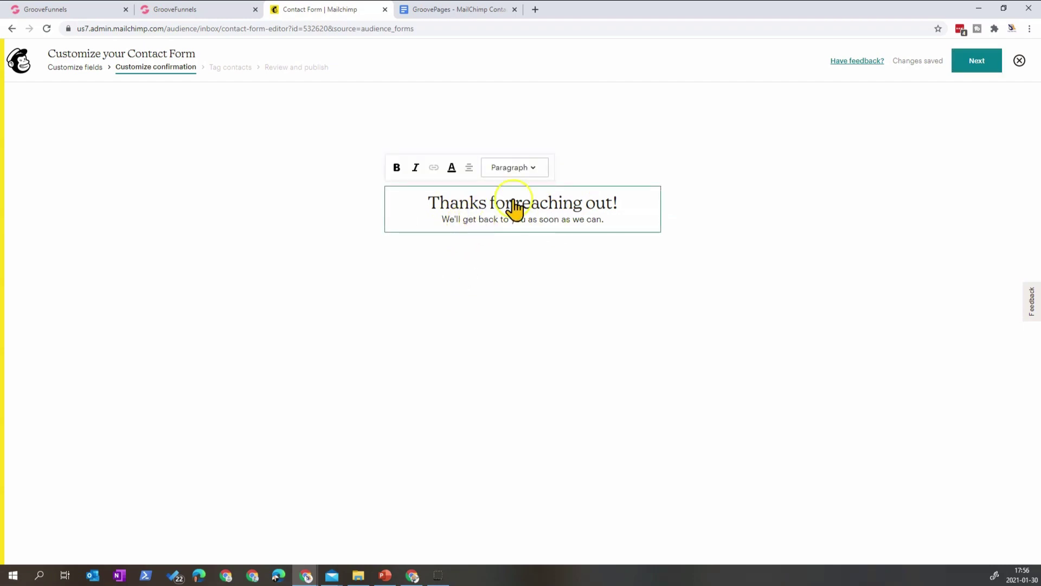
pyautogui.click(972, 59)
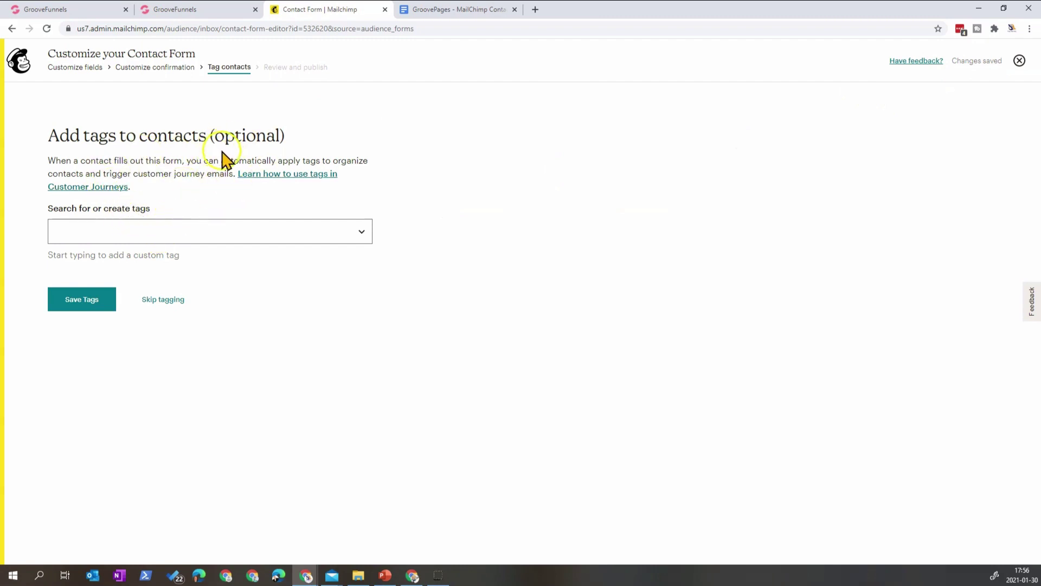
pyautogui.click(325, 229)
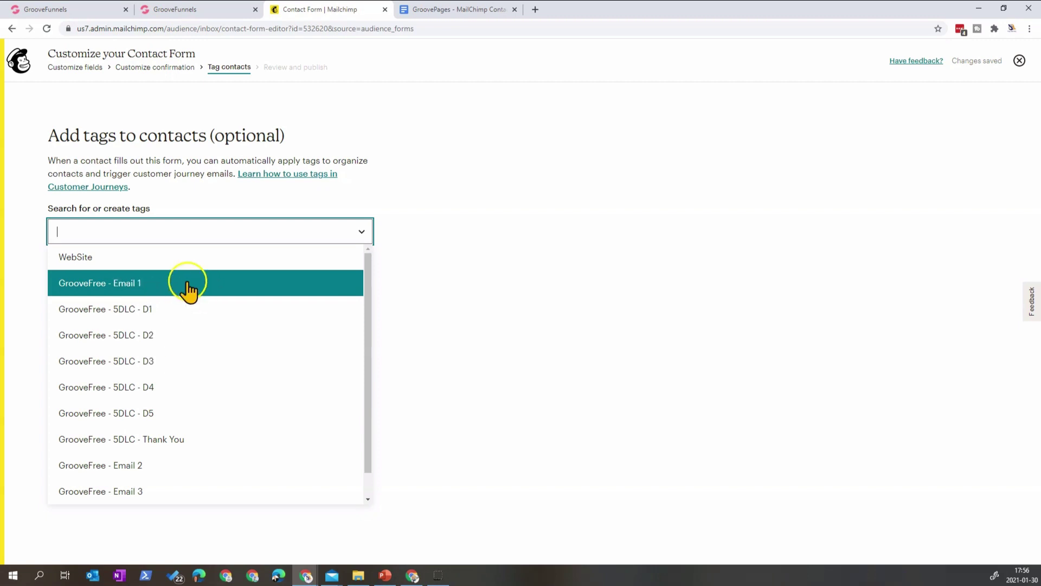
# - Apply the WebSite tag to form contacts and save the tags
pyautogui.scroll(-1, 140, 431)
pyautogui.scroll(1, 140, 432)
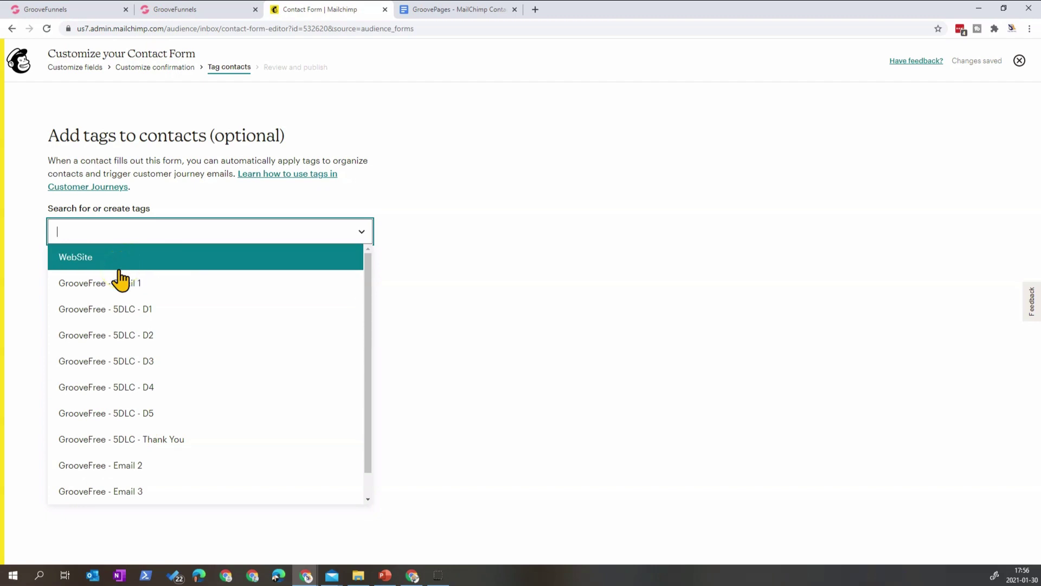
pyautogui.click(127, 263)
pyautogui.click(111, 260)
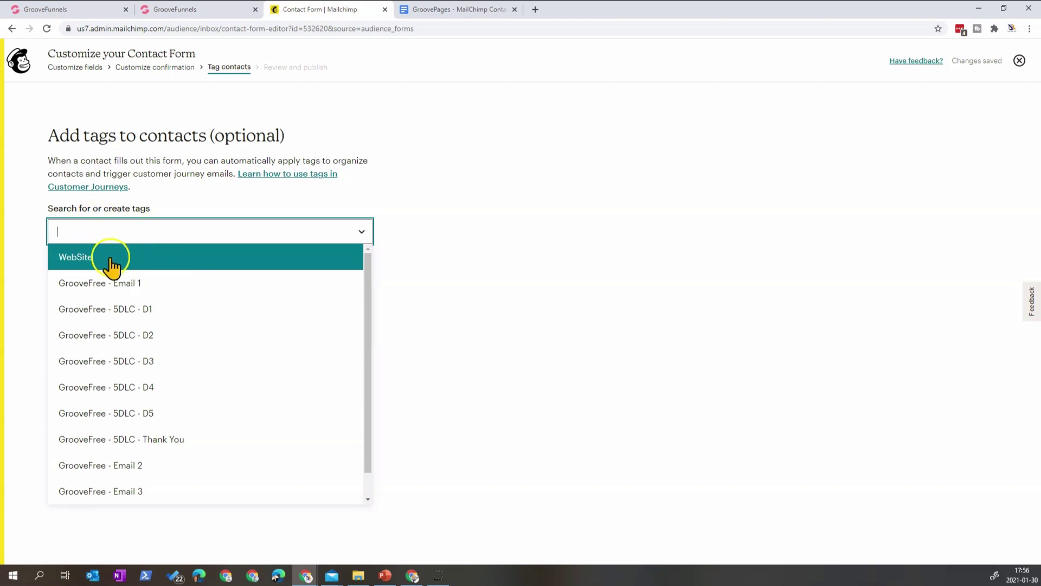
pyautogui.click(110, 264)
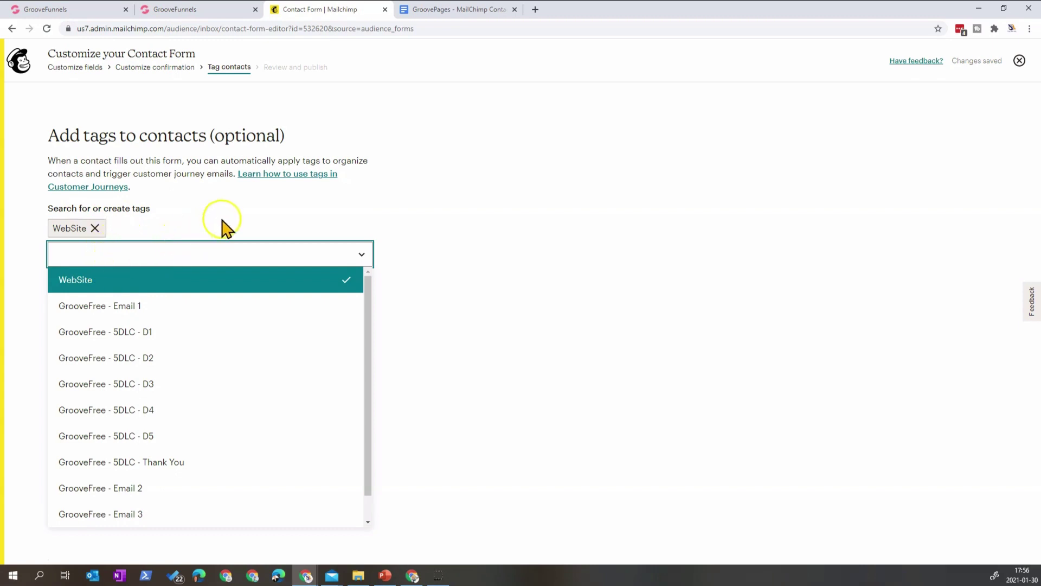
pyautogui.click(522, 201)
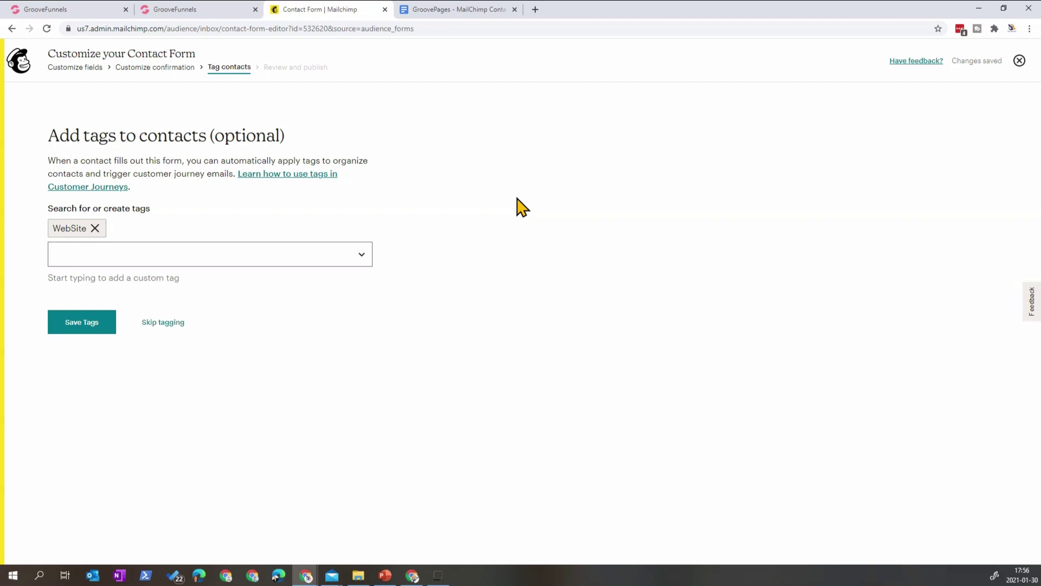
pyautogui.click(97, 328)
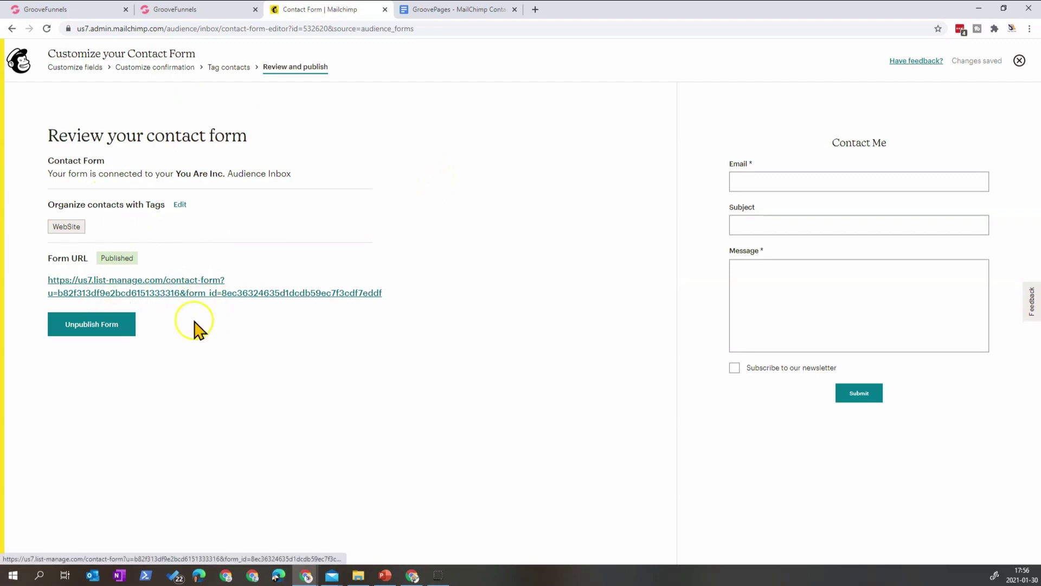
# - Unpublish the Contact Form, then publish it again
pyautogui.click(91, 328)
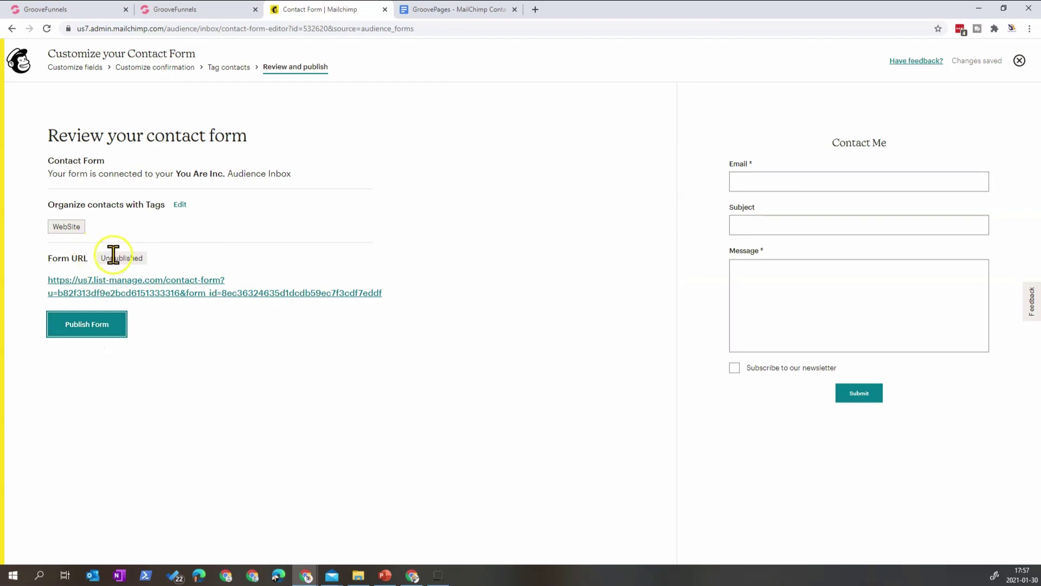
pyautogui.click(88, 325)
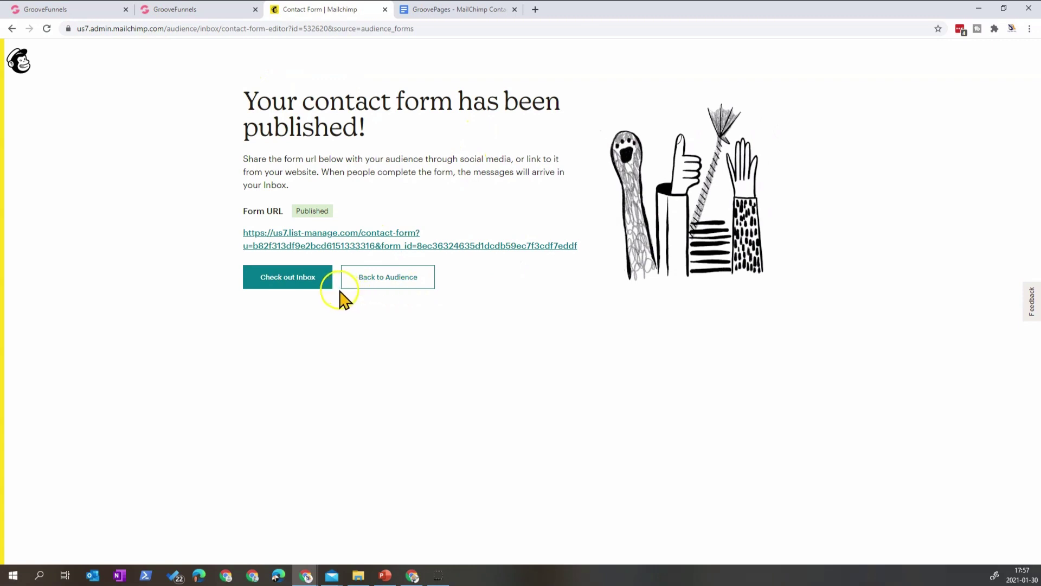
# - Open the published form URL in a new browser tab
pyautogui.rightClick(356, 255)
pyautogui.click(378, 255)
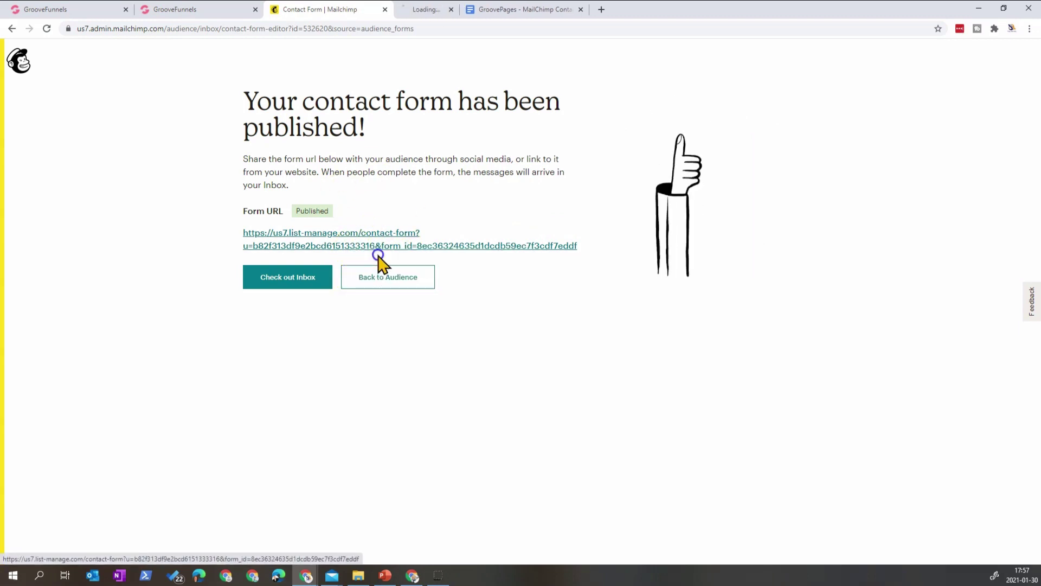
pyautogui.click(456, 11)
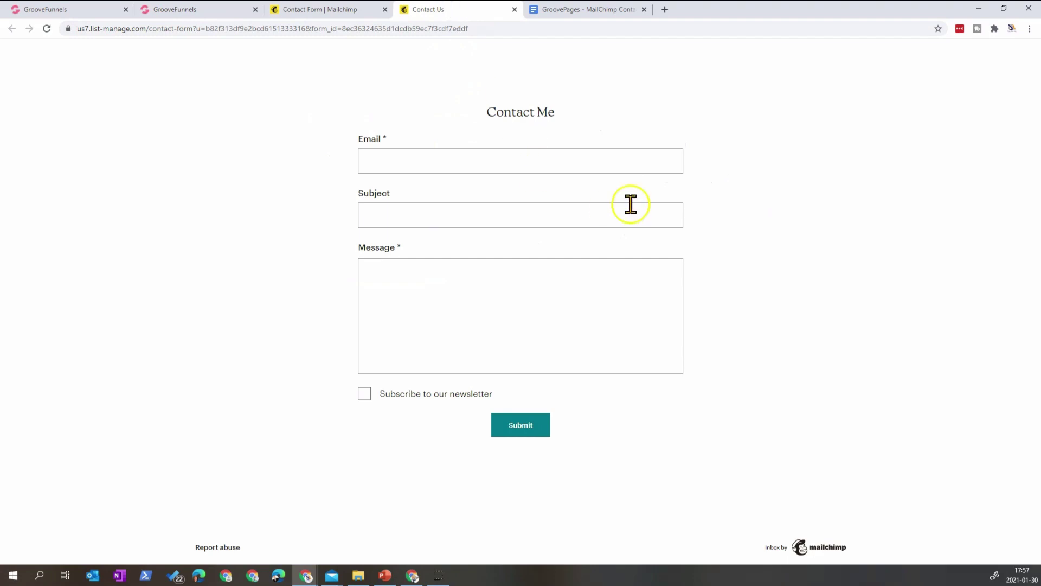
# - Try the live form's Message box and select its full web address
pyautogui.click(559, 367)
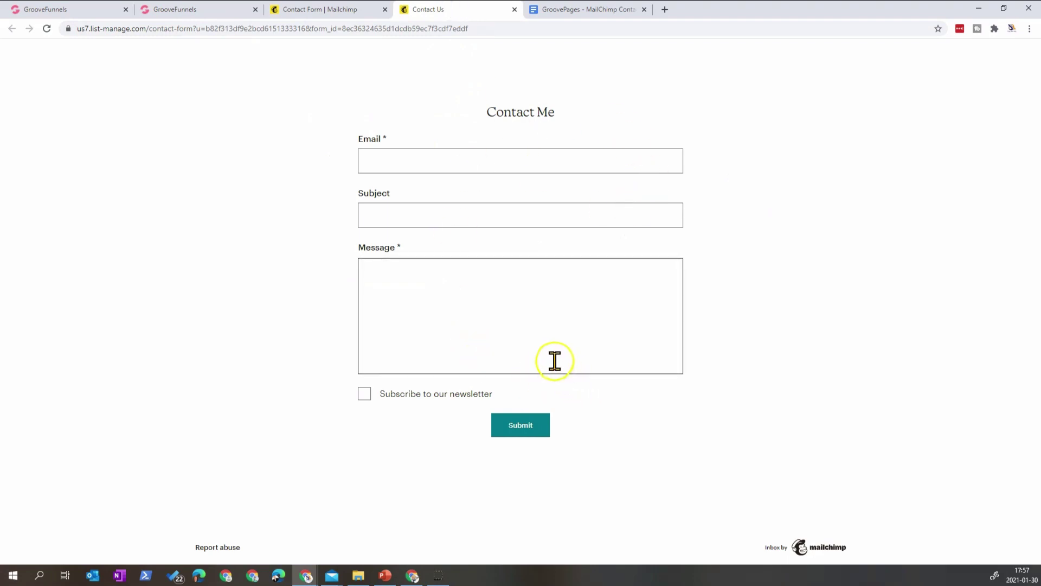
pyautogui.click(412, 101)
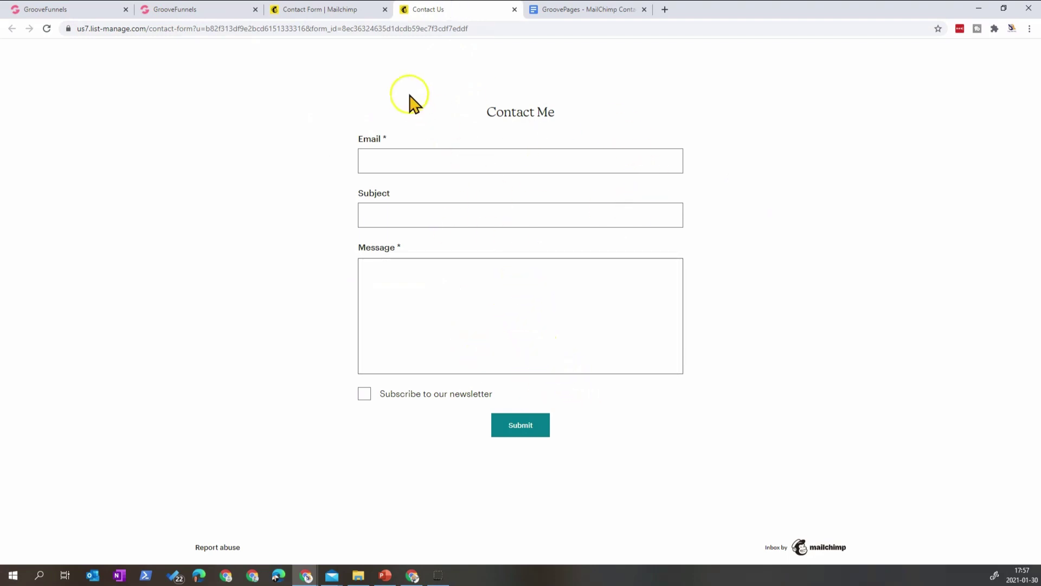
pyautogui.click(466, 326)
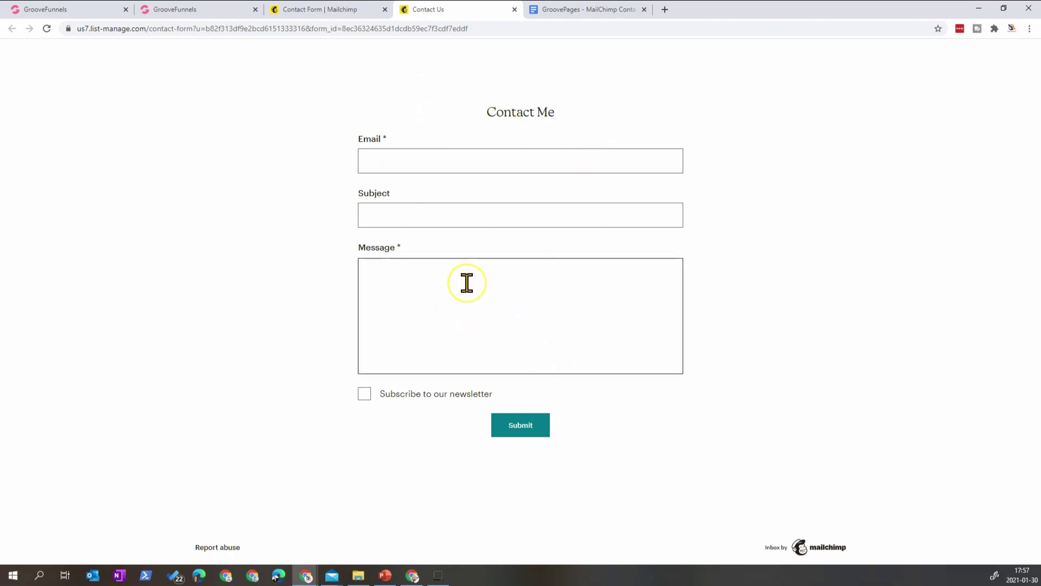
pyautogui.click(298, 96)
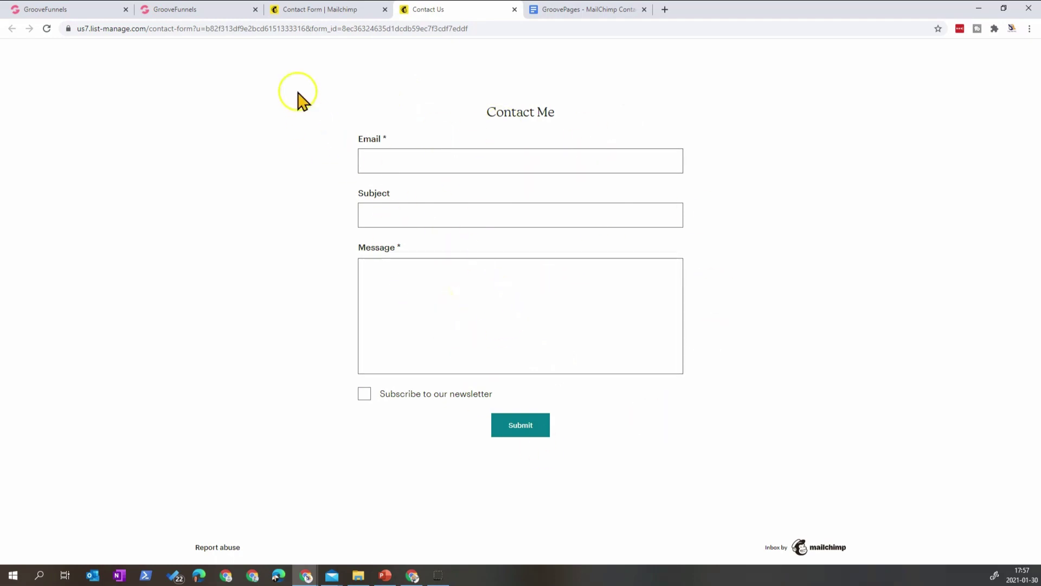
pyautogui.click(376, 29)
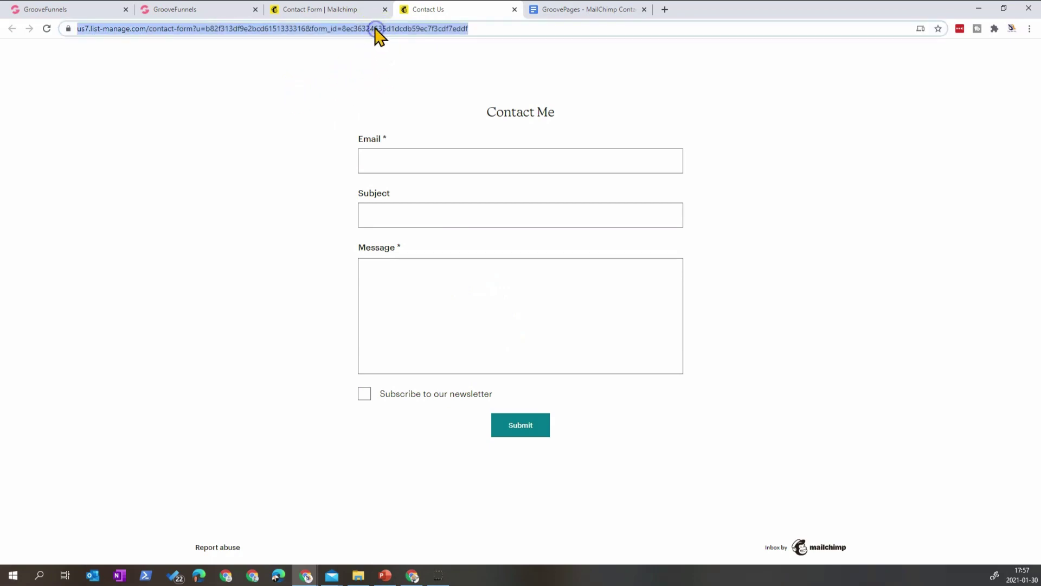
pyautogui.click(613, 11)
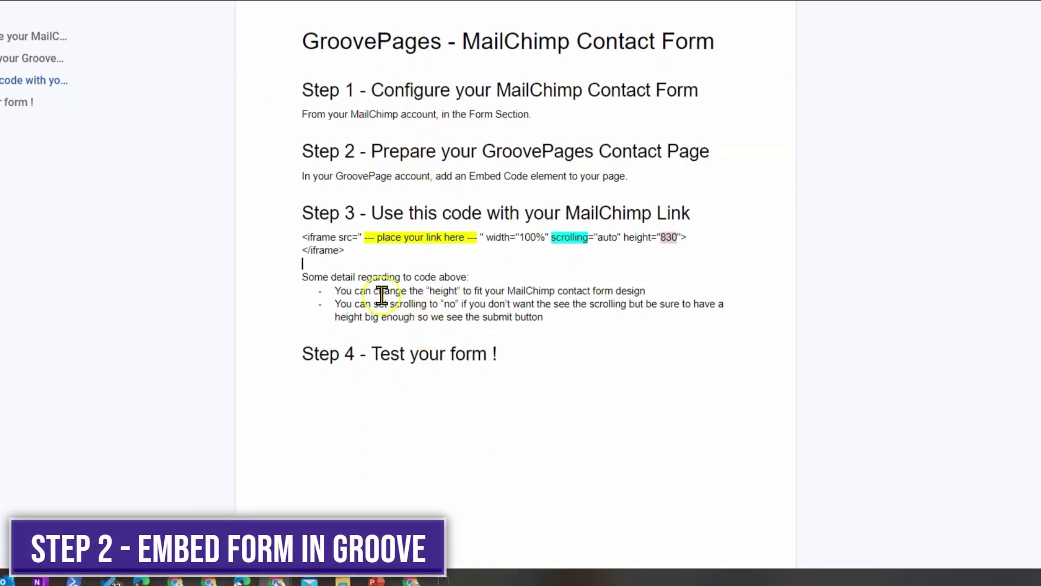
# - Select the Step 3 iframe code in the guide and return to the Contact Me builder
pyautogui.moveTo(328, 250); pyautogui.dragTo(285, 242)
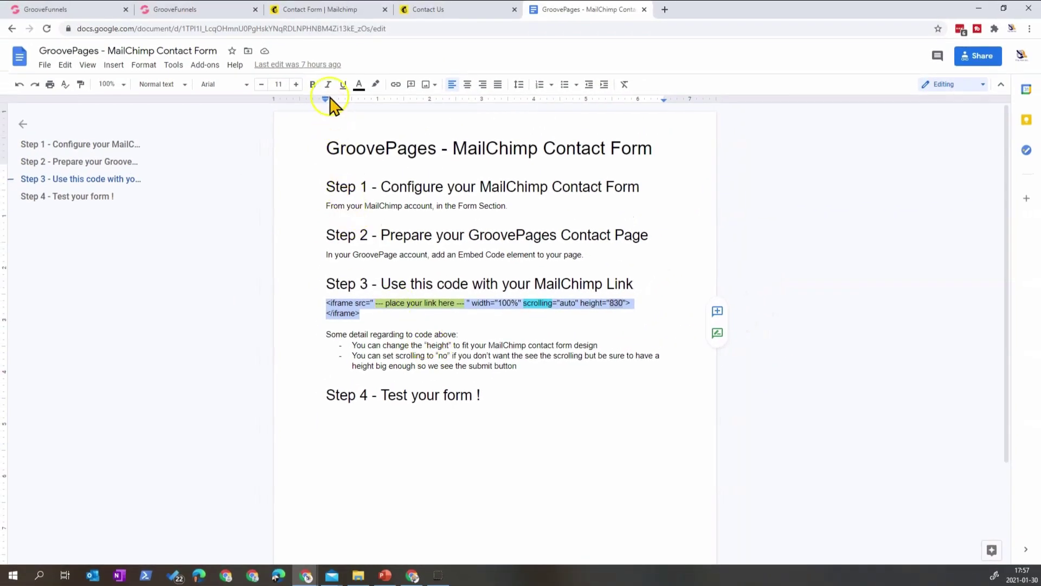
pyautogui.click(207, 9)
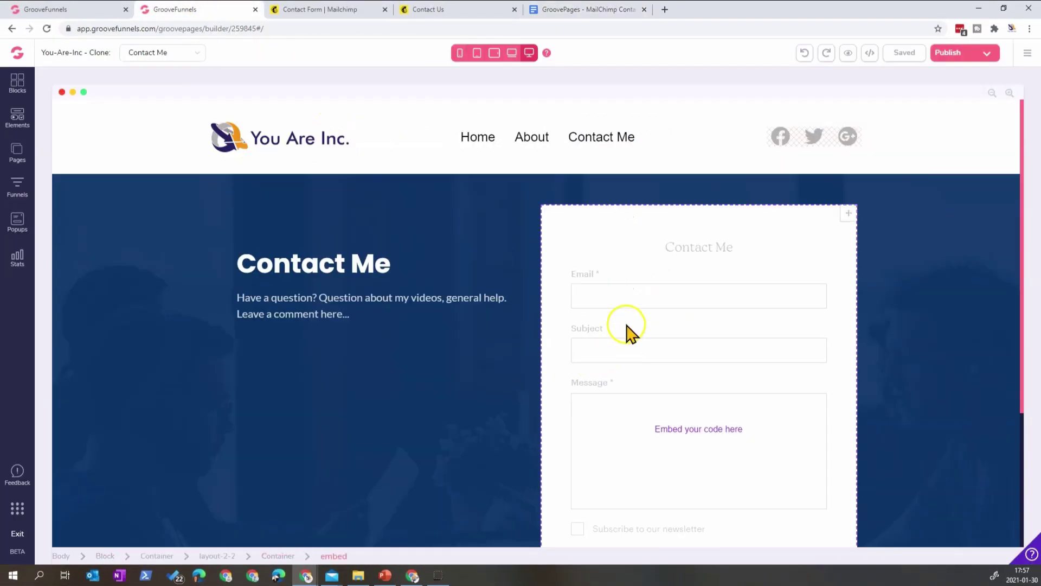
# - Add a Code Embed block from Elements above the existing contact form
pyautogui.scroll(-4, 688, 313)
pyautogui.scroll(4, 685, 313)
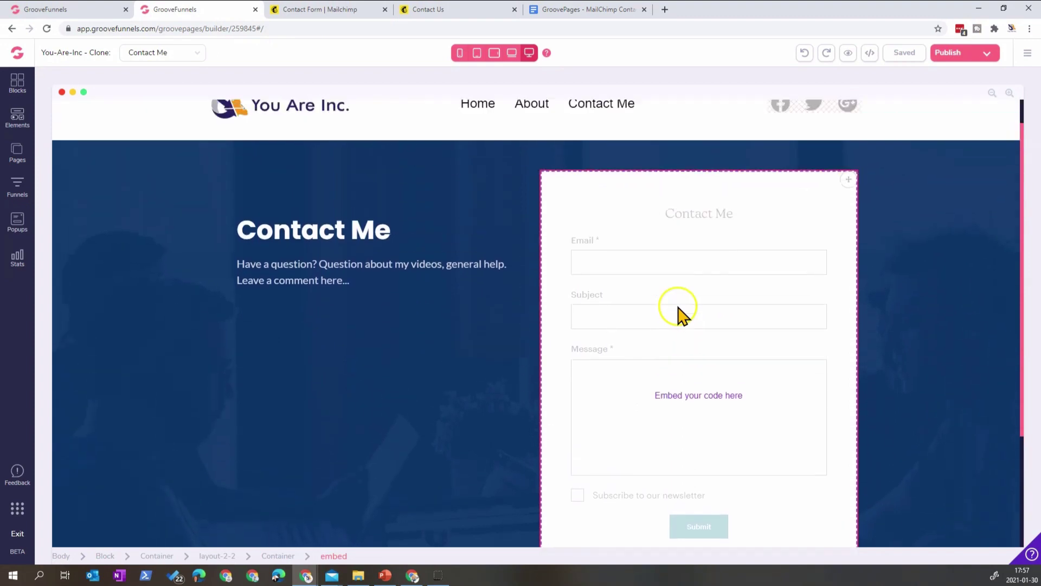
pyautogui.click(682, 315)
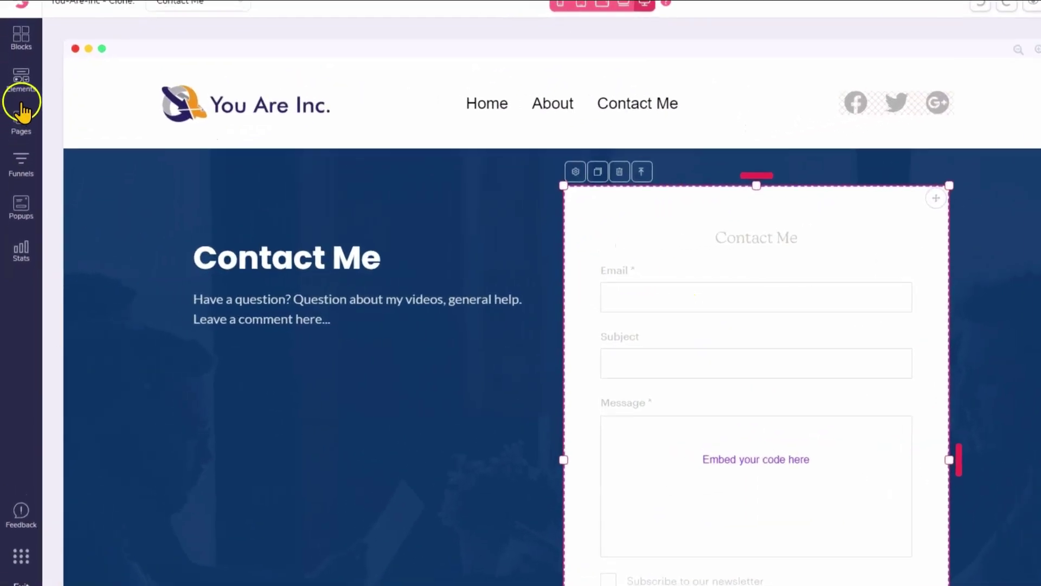
pyautogui.click(17, 116)
pyautogui.scroll(-10, 96, 418)
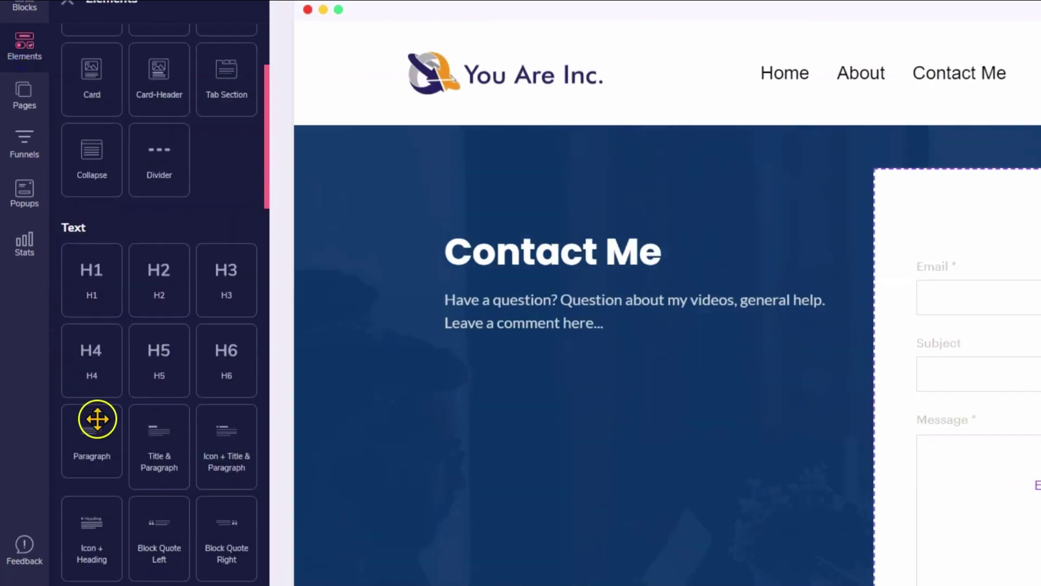
pyautogui.scroll(-12, 150, 486)
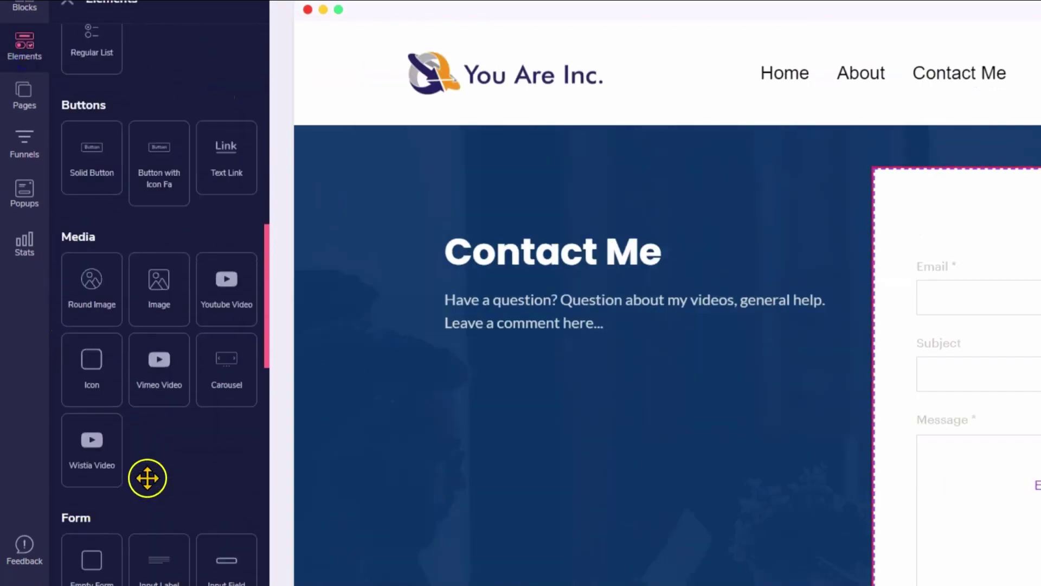
pyautogui.scroll(-10, 144, 456)
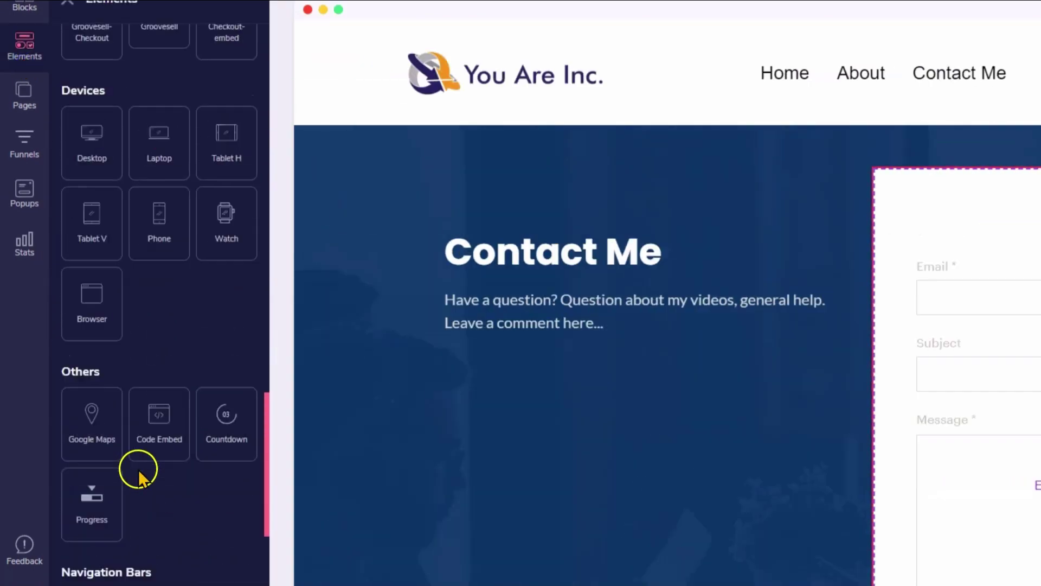
pyautogui.moveTo(166, 330); pyautogui.dragTo(1019, 211)
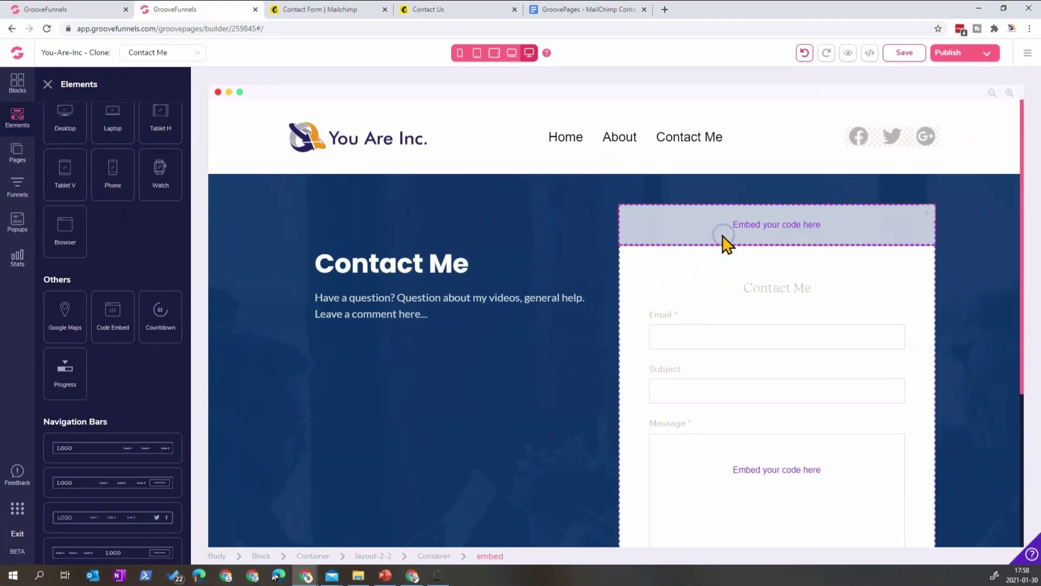
pyautogui.doubleClick(726, 243)
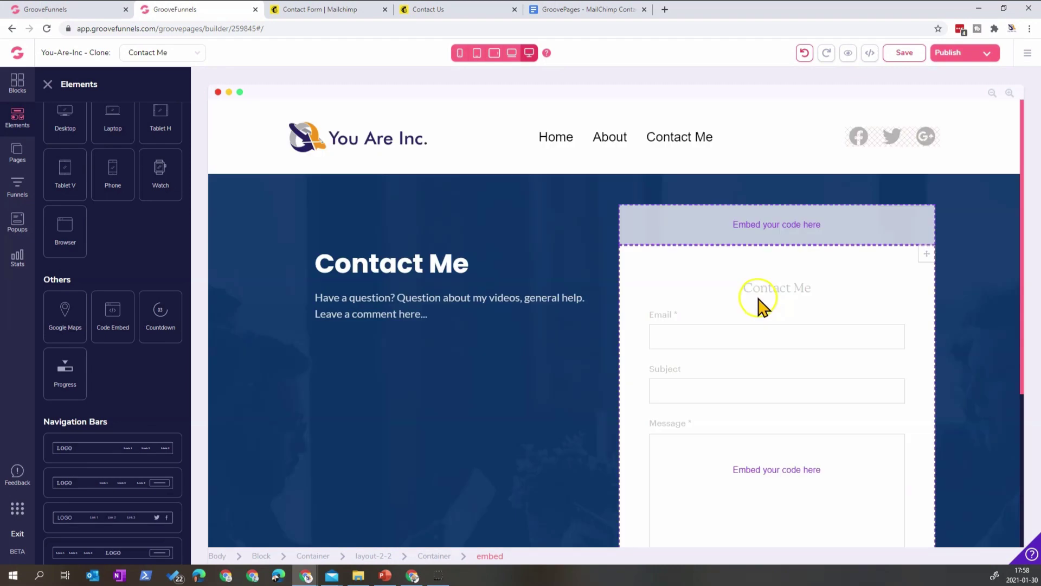
# - Delete the old embedded contact form and confirm the removal
pyautogui.scroll(-3, 770, 317)
pyautogui.scroll(1, 771, 315)
pyautogui.scroll(2, 770, 315)
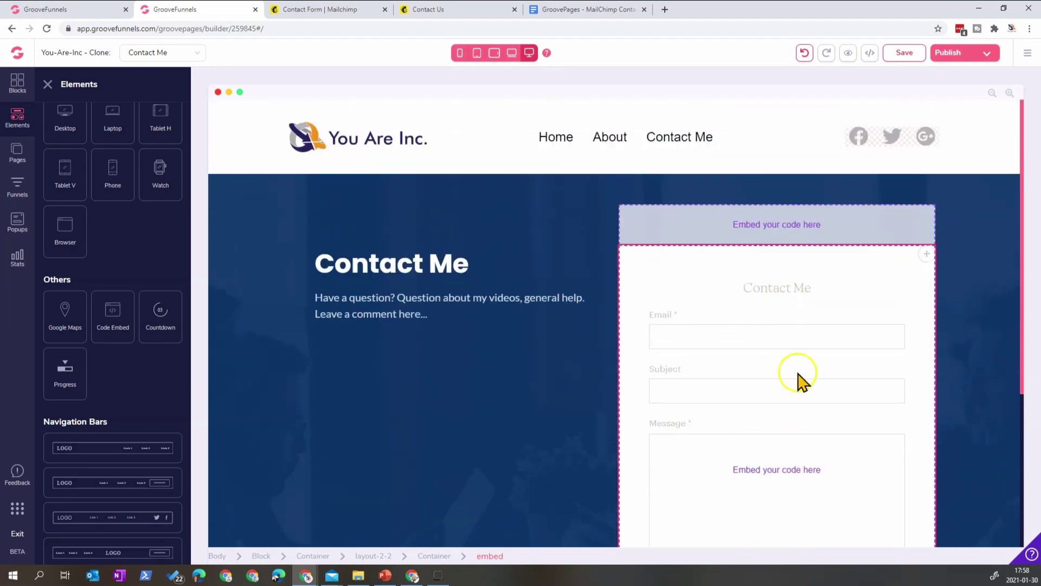
pyautogui.click(792, 302)
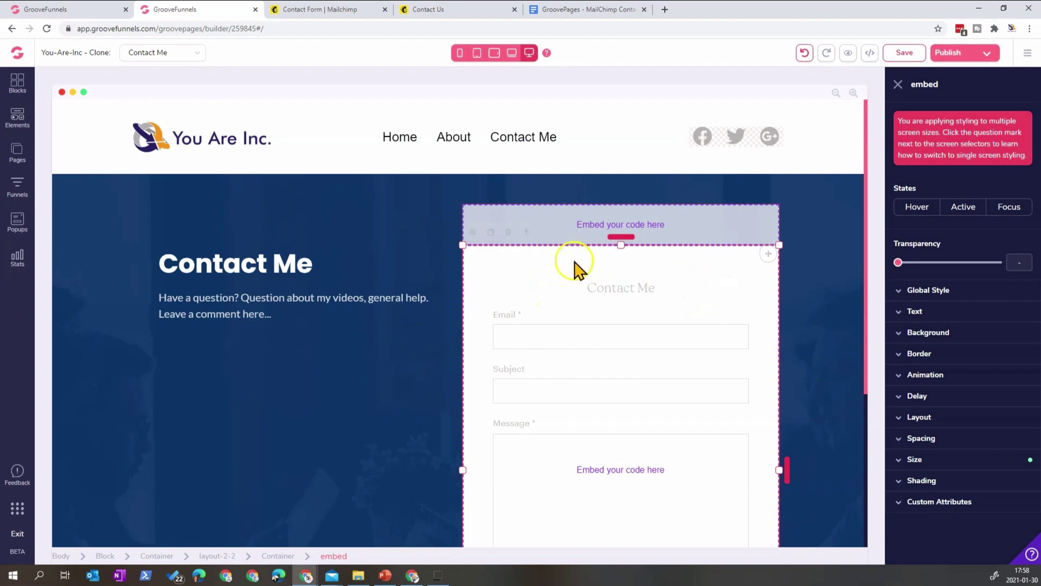
pyautogui.click(508, 232)
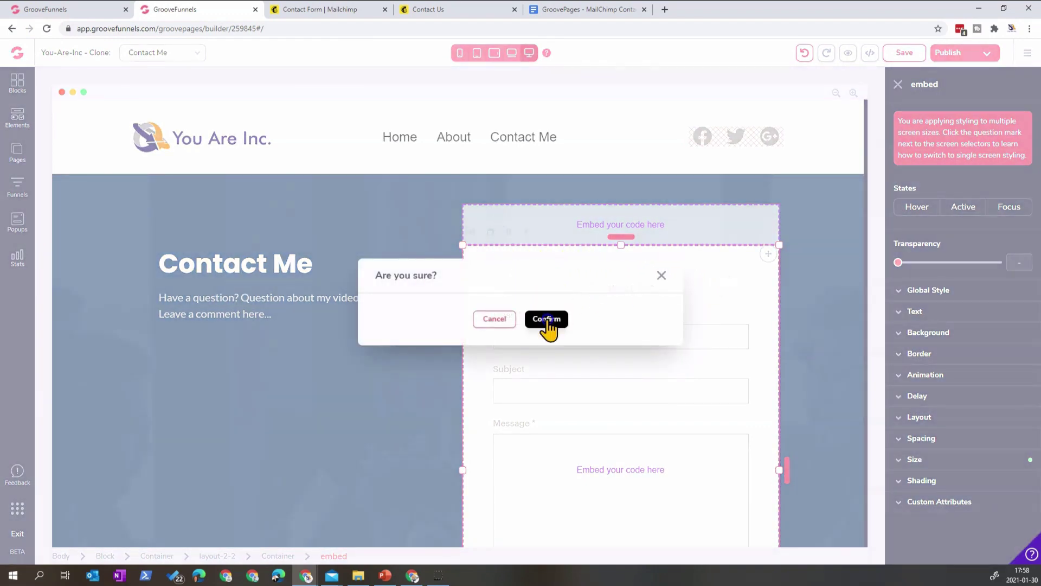
pyautogui.click(547, 320)
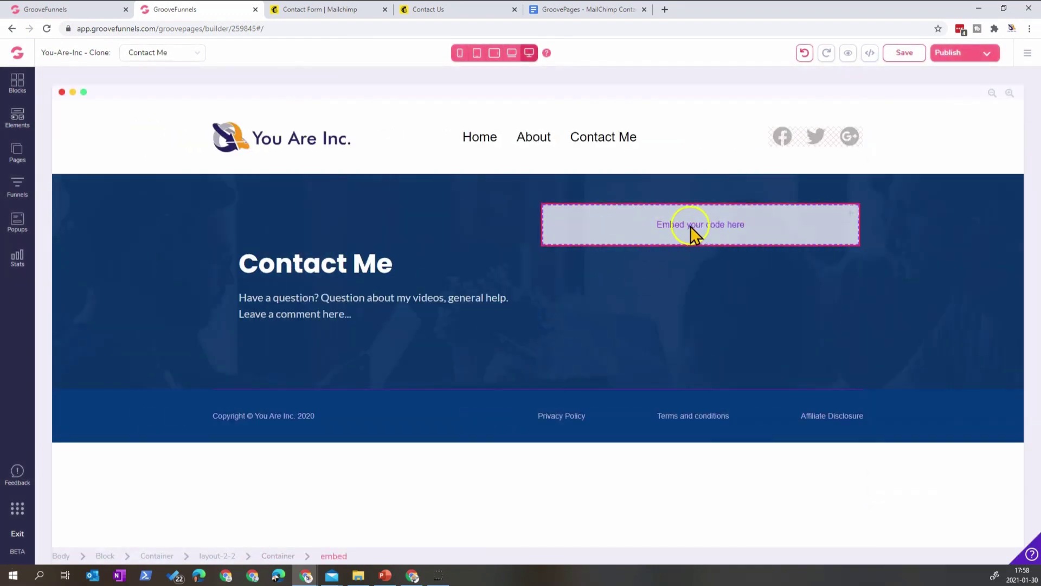
pyautogui.click(611, 11)
# - Reselect the iframe code in the guide, then open the empty embed block's source editor
pyautogui.click(388, 315)
pyautogui.keyDown('shift'); pyautogui.click(325, 302); pyautogui.keyUp('shift')
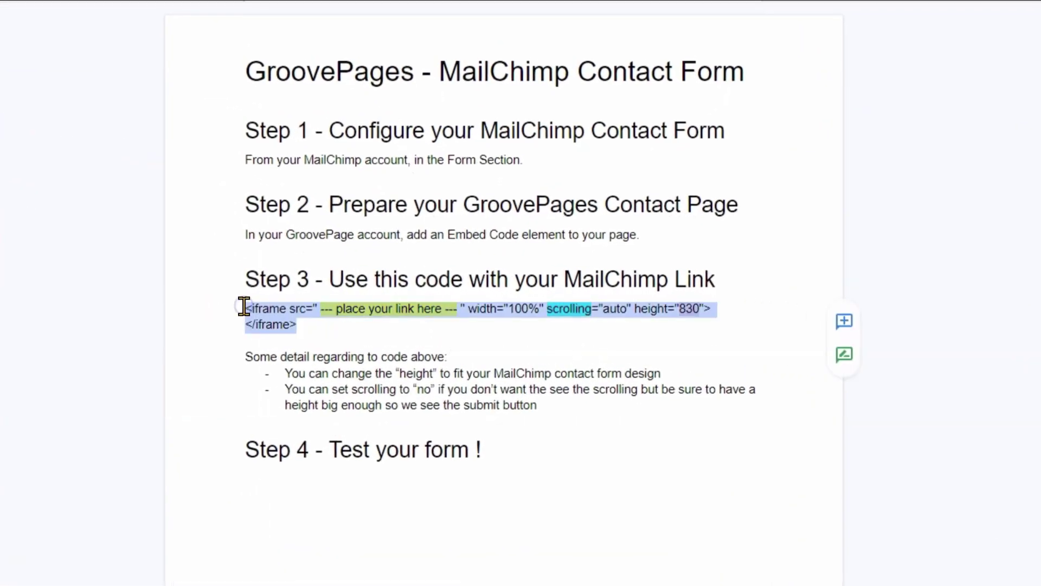
pyautogui.click(211, 10)
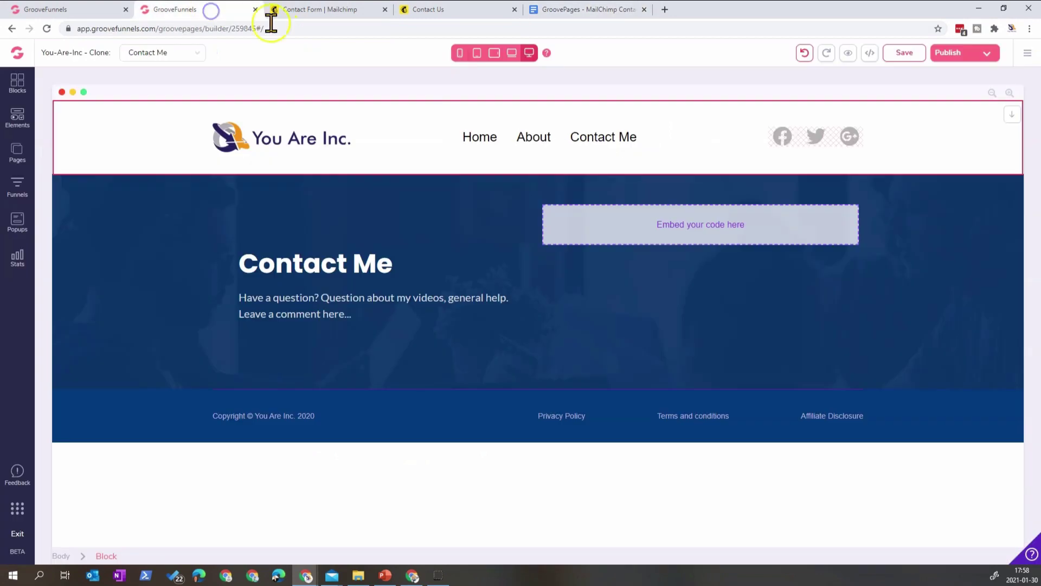
pyautogui.click(662, 233)
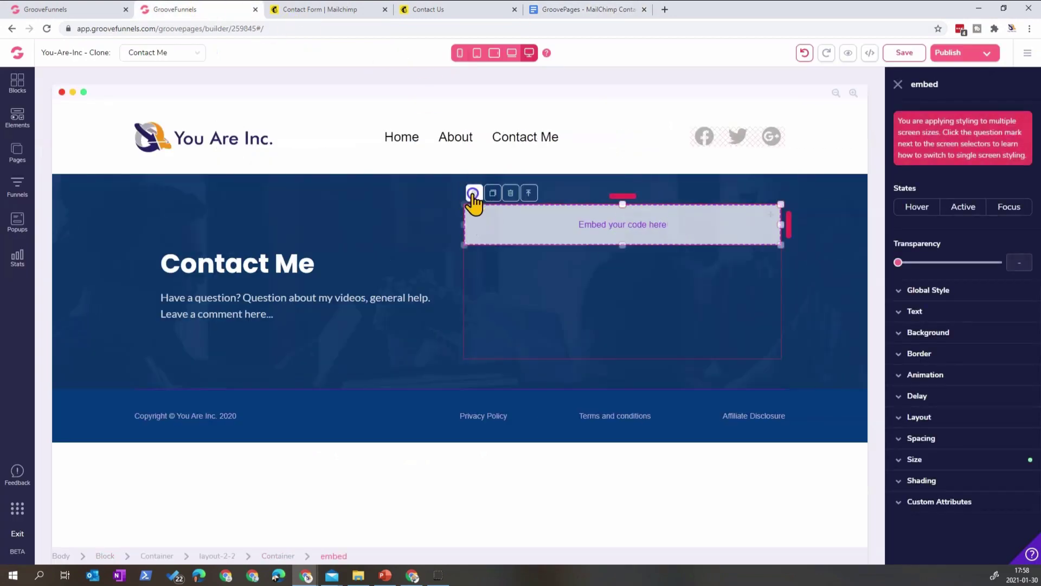
pyautogui.click(476, 195)
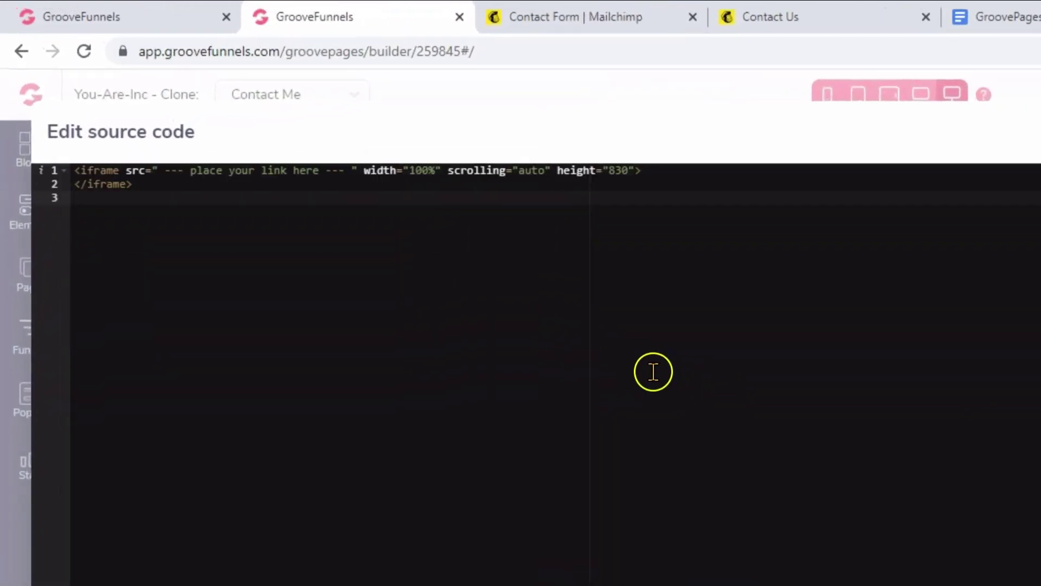
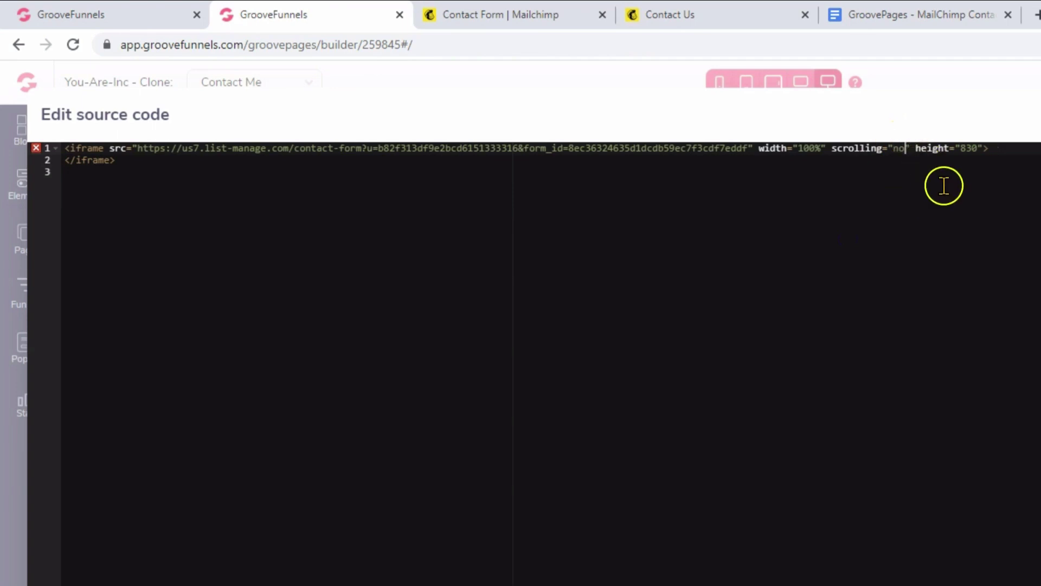
# - Delete the empty third line so only the two-line iframe code remains, then save it
pyautogui.click(965, 151)
pyautogui.click(967, 175)
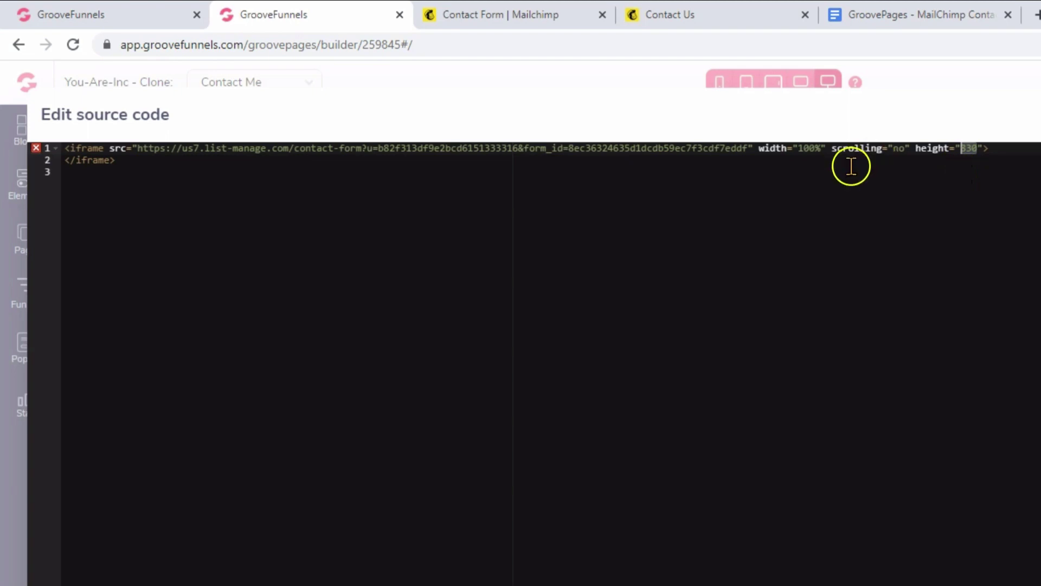
pyautogui.click(200, 191)
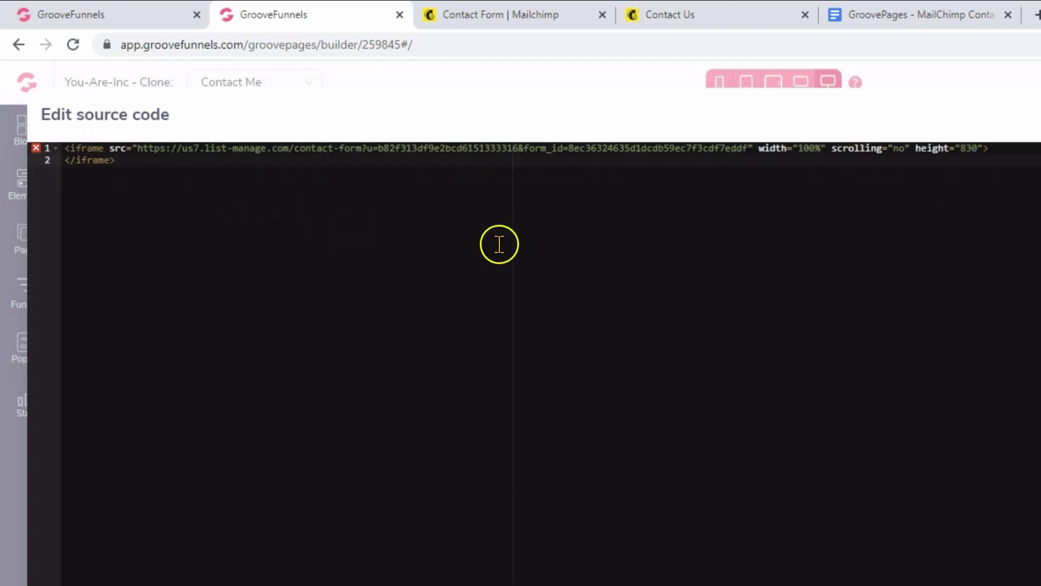
pyautogui.click(1036, 152)
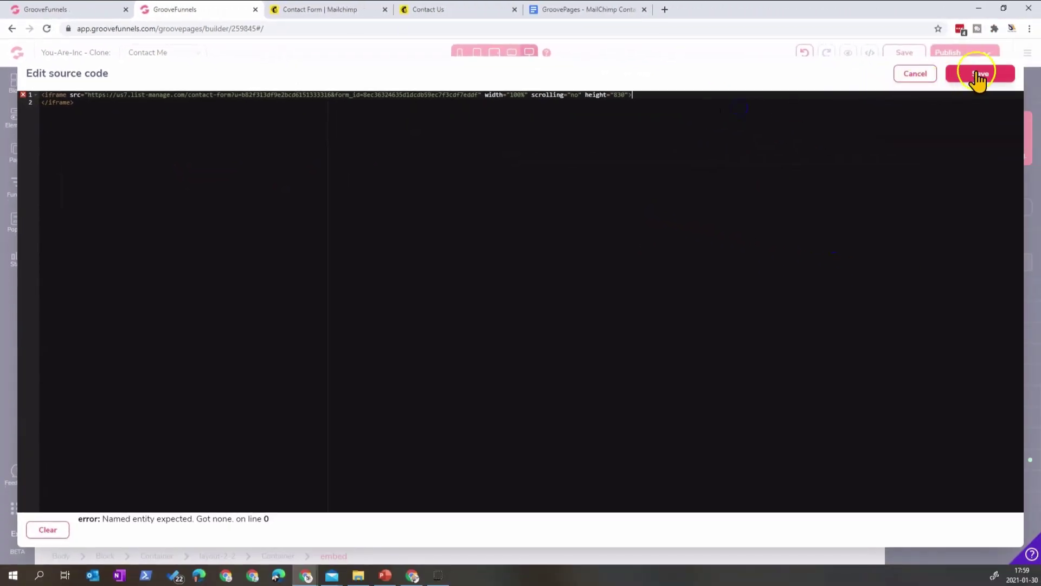
pyautogui.click(1035, 81)
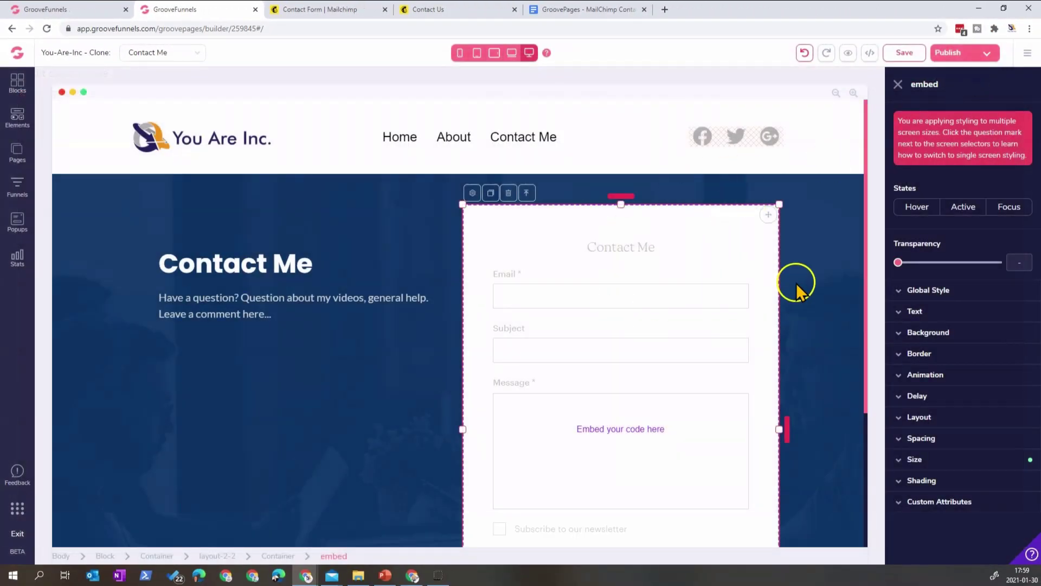
# - Save the page changes and check them in a preview tab
pyautogui.scroll(-3, 797, 281)
pyautogui.click(901, 53)
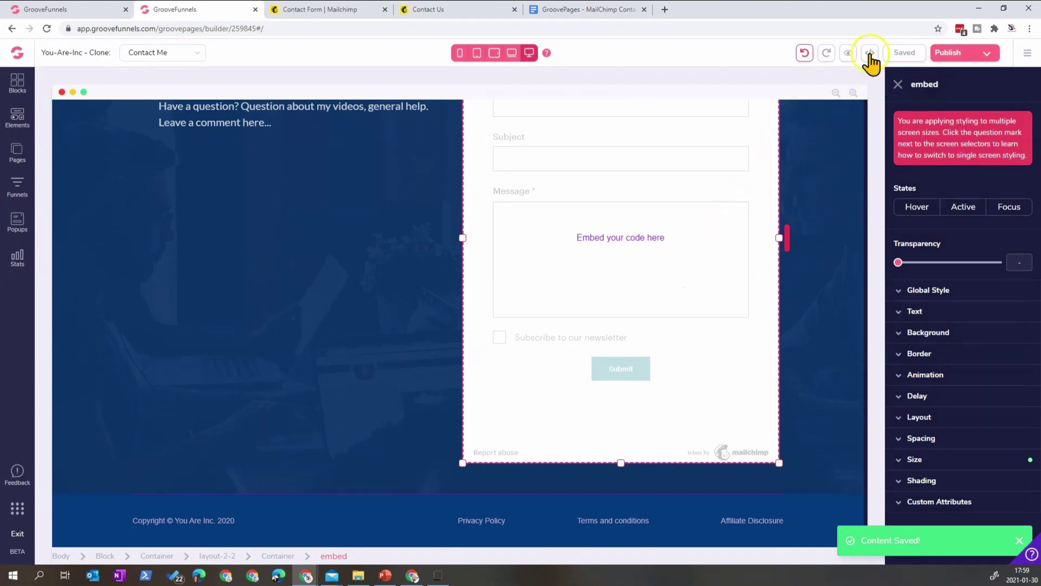
pyautogui.click(846, 54)
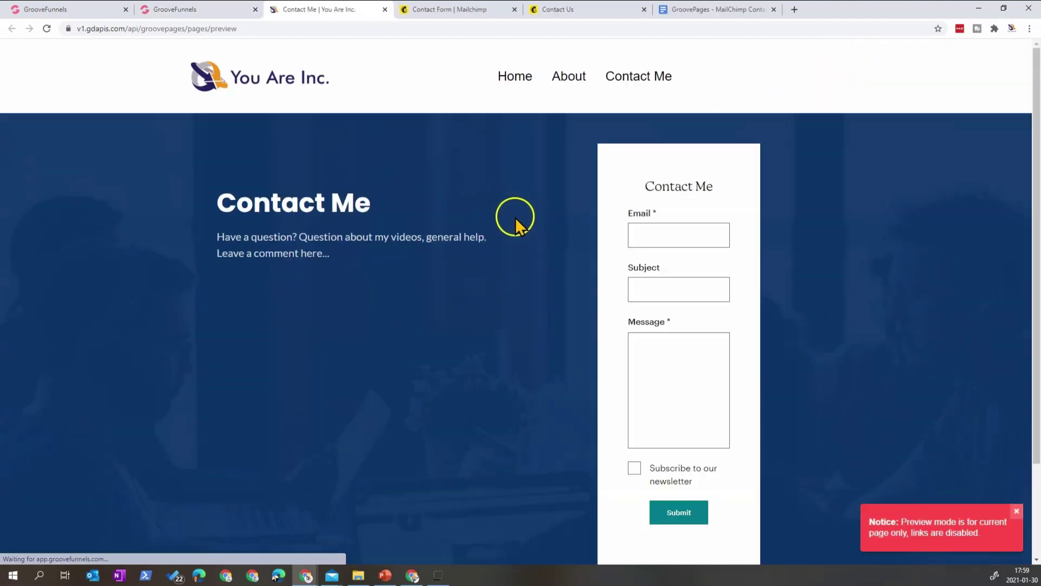
pyautogui.hotkey('ctrl', 'w')
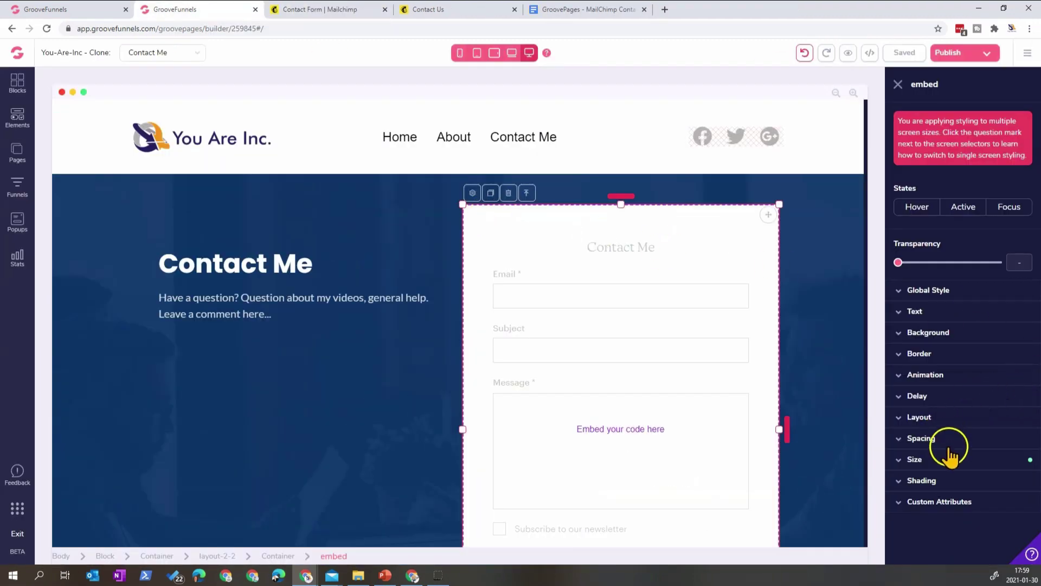
# - Set the embed's width to 100% relative to its parent column
pyautogui.click(953, 460)
pyautogui.click(993, 530)
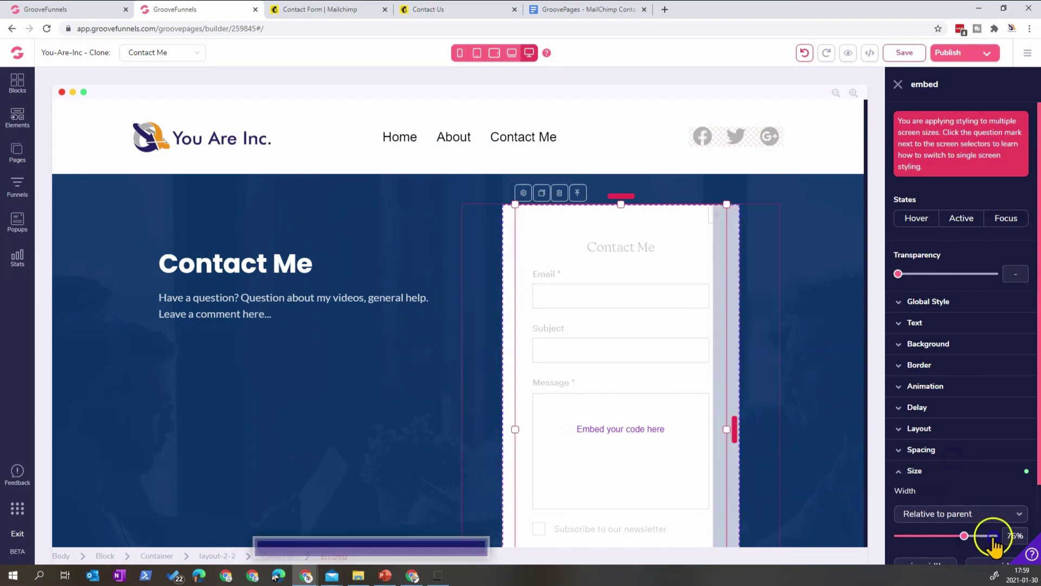
pyautogui.scroll(-2, 977, 488)
# - Preview the updated page and submit the empty form to confirm validation errors appear
pyautogui.click(848, 53)
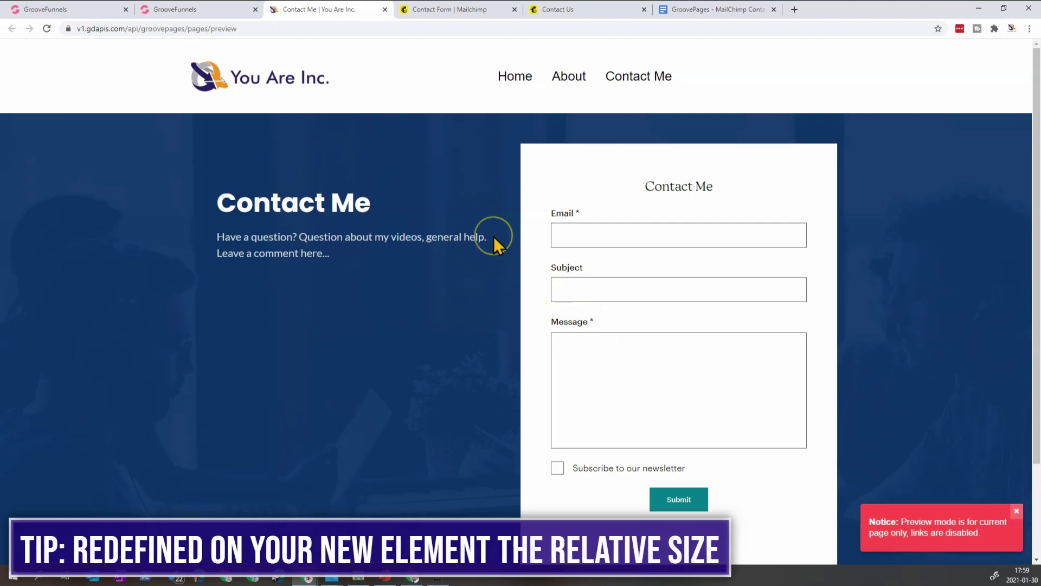
pyautogui.scroll(-2, 703, 326)
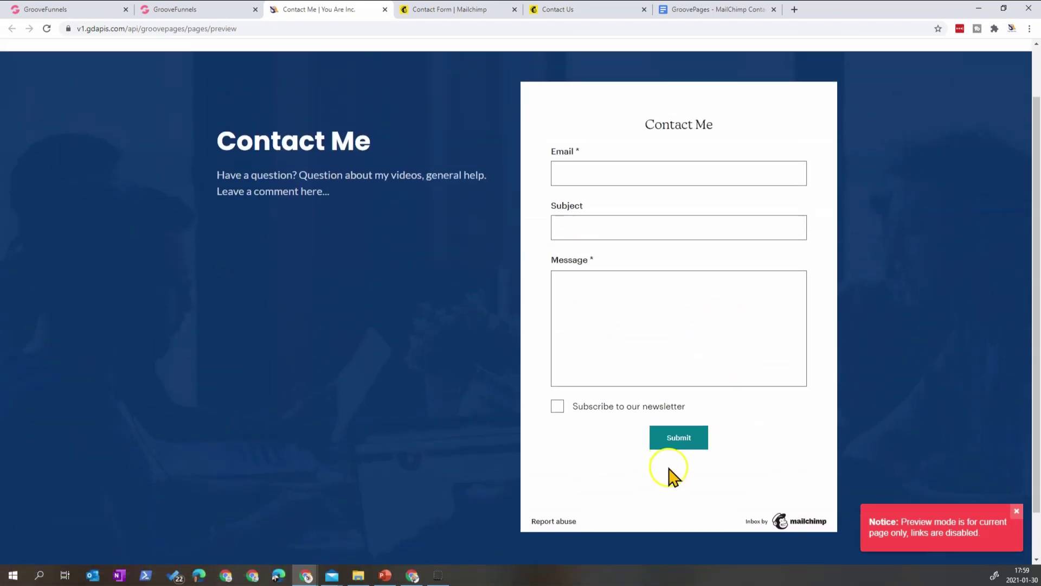
pyautogui.click(673, 437)
pyautogui.scroll(-1, 687, 444)
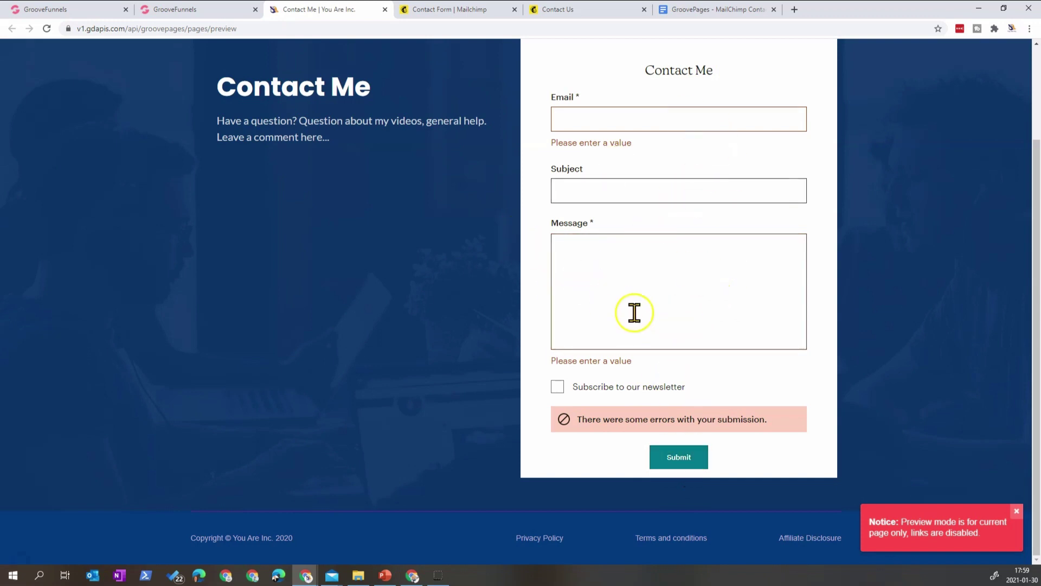
pyautogui.click(192, 11)
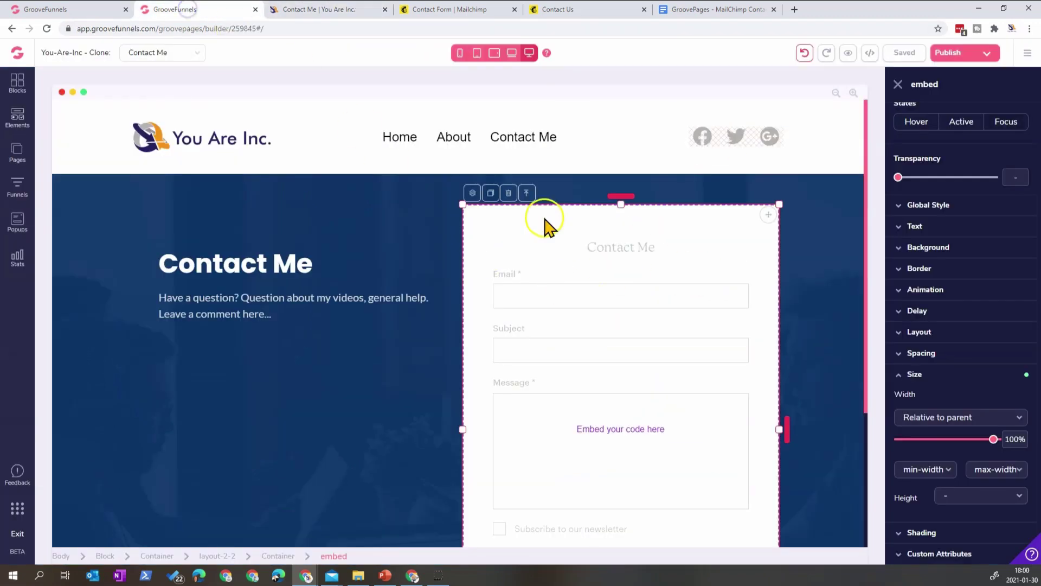
# - Check the embed's 830 height value and resubmit the empty form in the preview
pyautogui.click(473, 194)
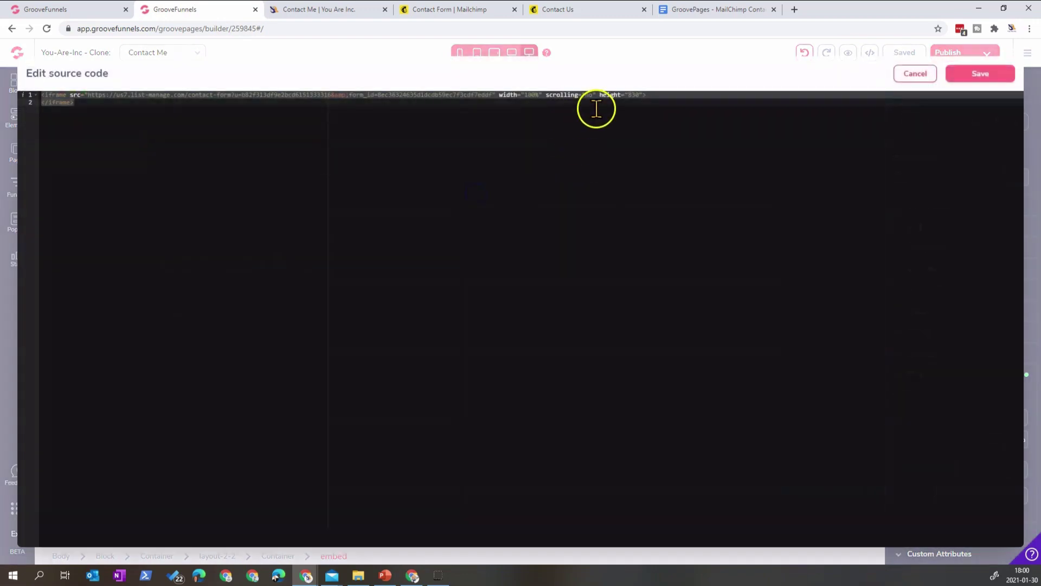
pyautogui.doubleClick(632, 95)
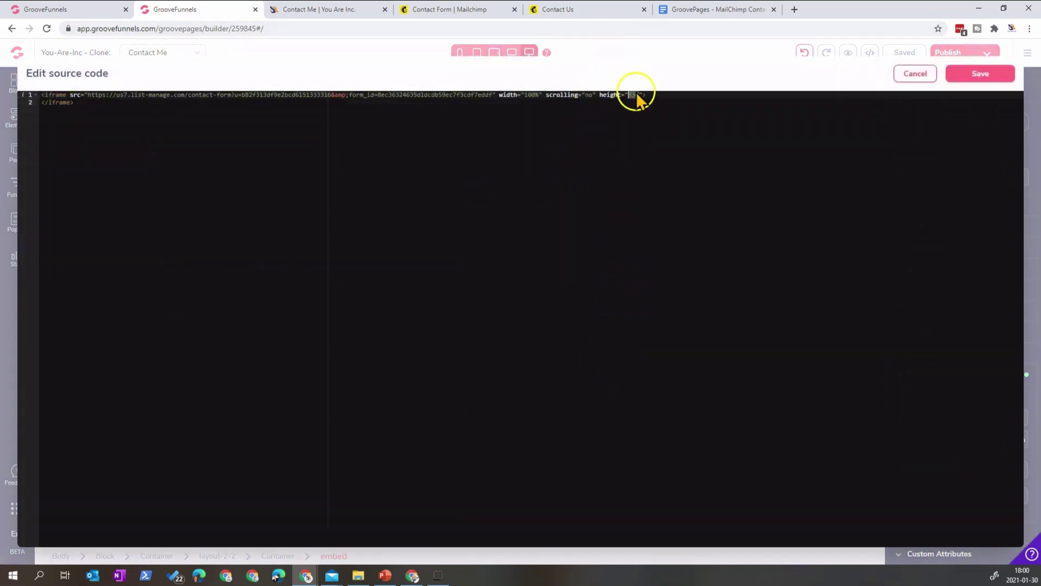
pyautogui.click(601, 11)
pyautogui.click(477, 9)
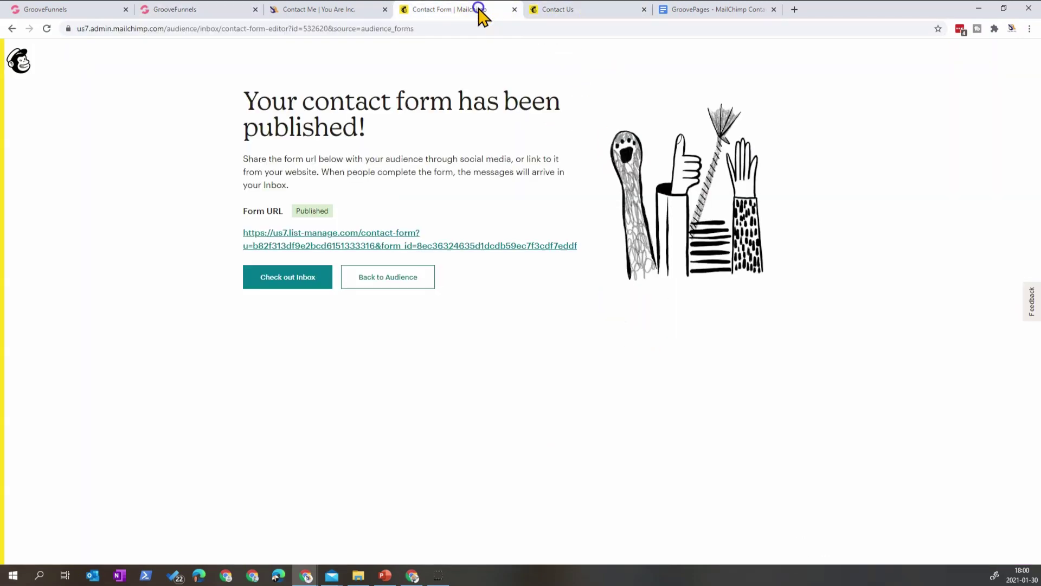
pyautogui.click(360, 13)
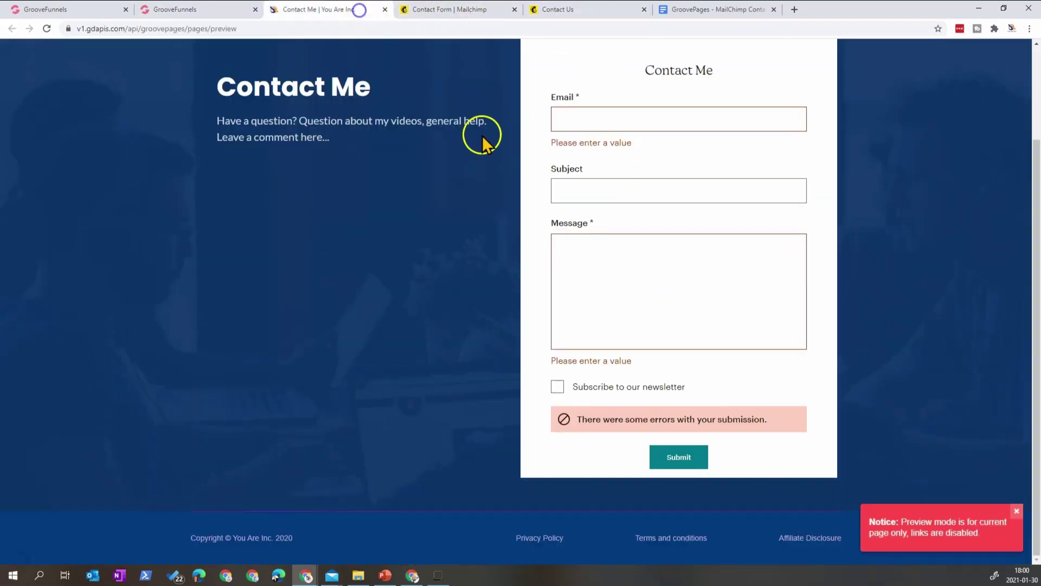
pyautogui.click(685, 459)
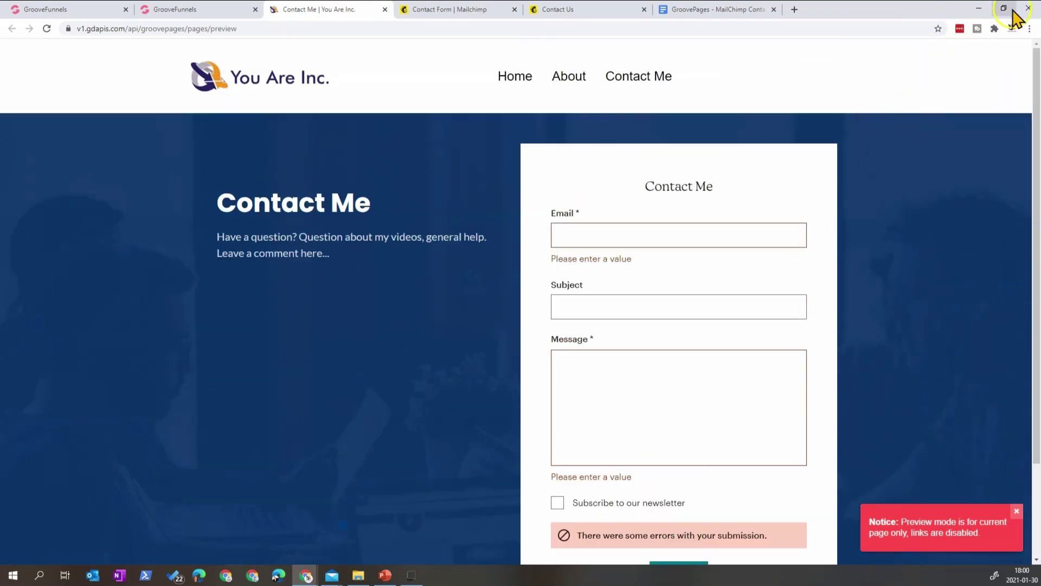
# - Narrow the browser window to test the form's responsive stacking, then maximize it again
pyautogui.click(1005, 8)
pyautogui.moveTo(913, 105); pyautogui.dragTo(839, 56)
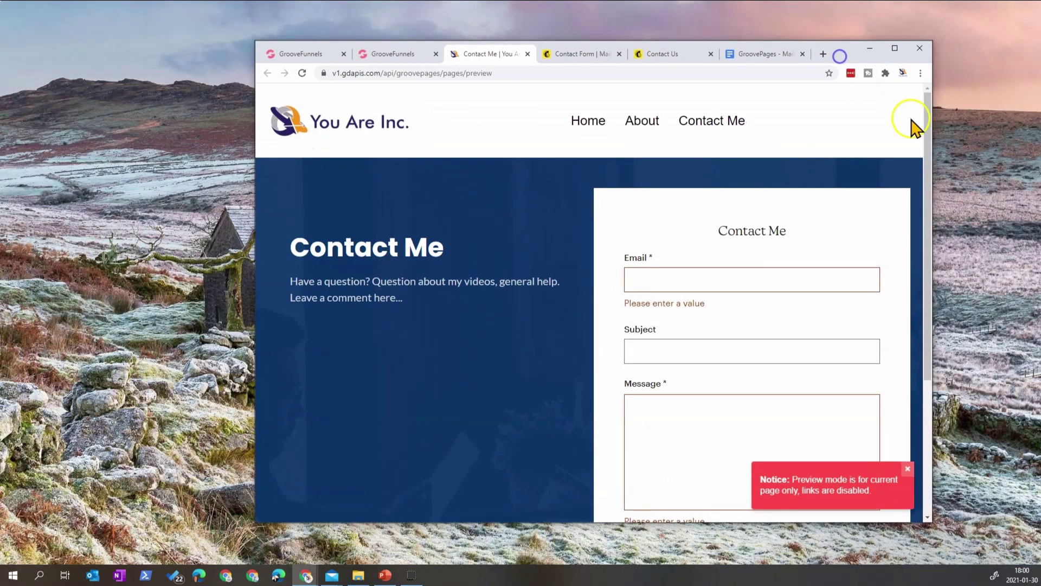
pyautogui.moveTo(931, 129); pyautogui.dragTo(1012, 161)
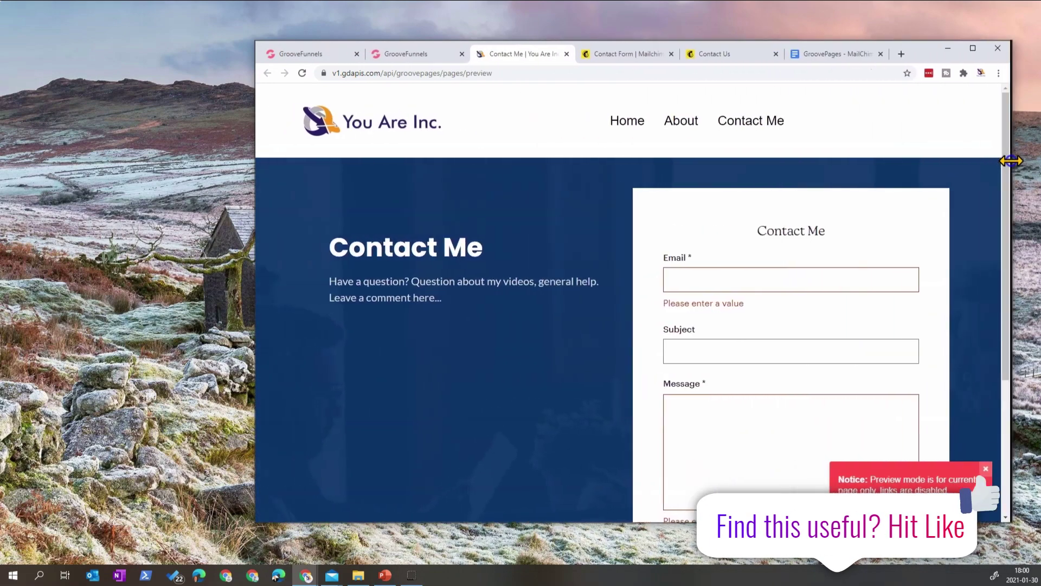
pyautogui.click(974, 48)
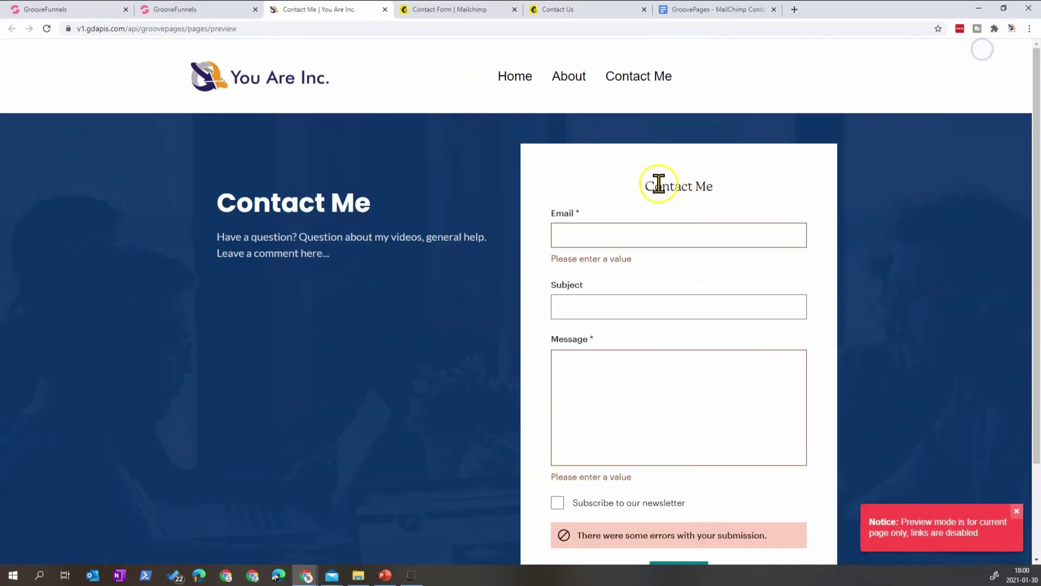
# - Close the preview, re-save the embed code and switch to Mailchimp's form-published page
pyautogui.click(385, 10)
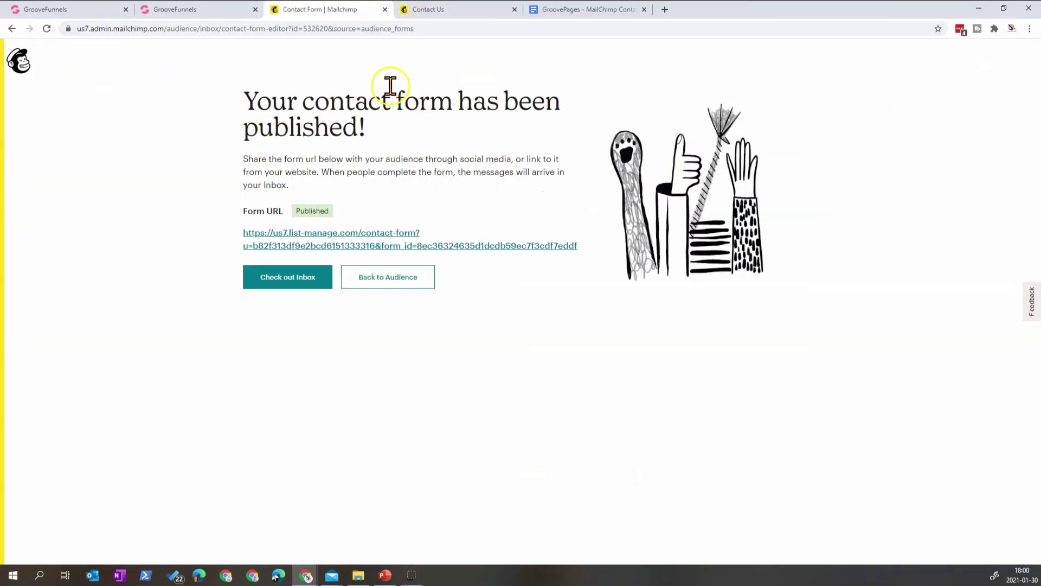
pyautogui.click(206, 10)
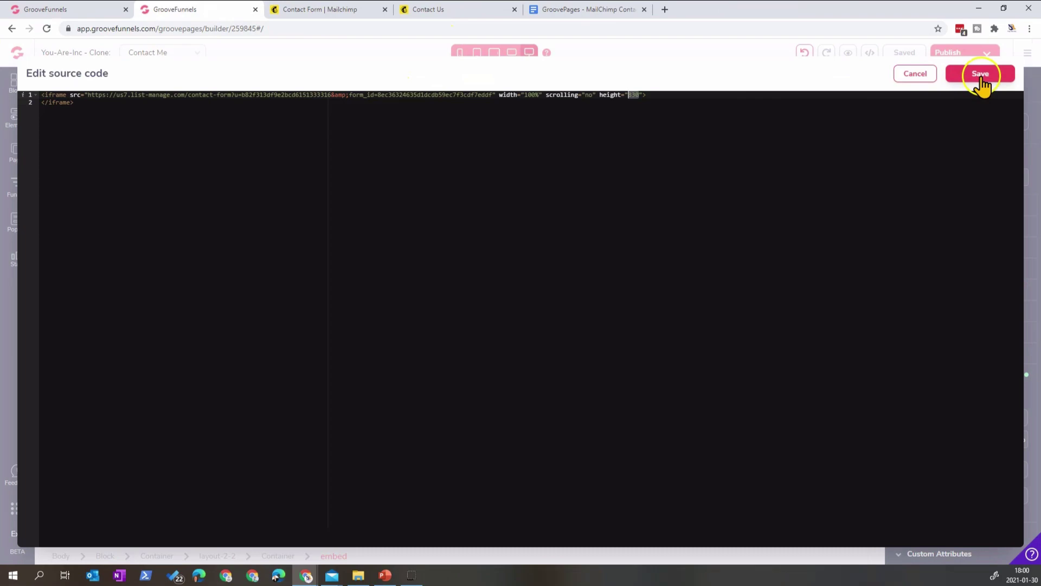
pyautogui.click(982, 79)
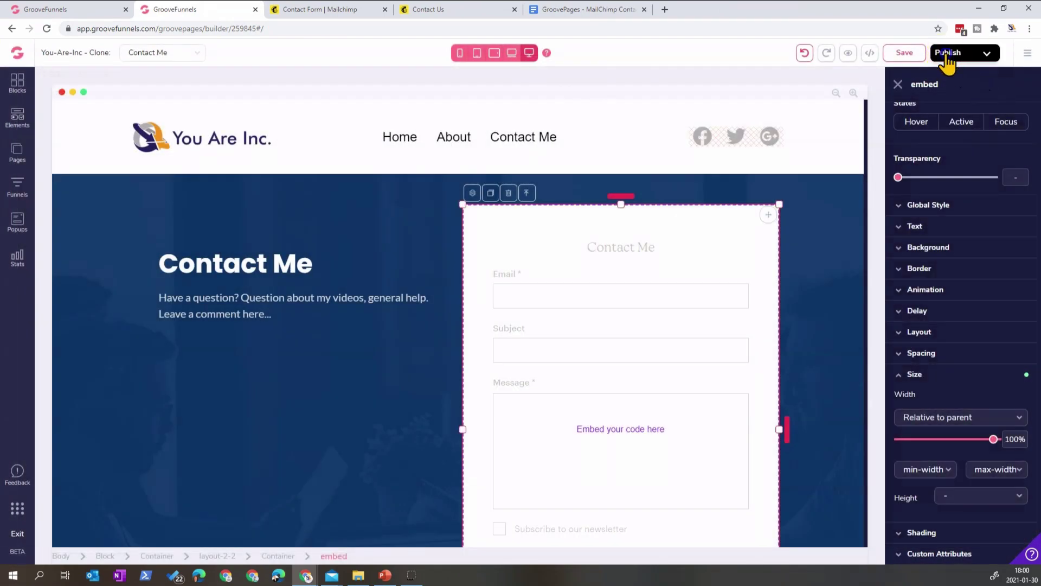
pyautogui.click(374, 10)
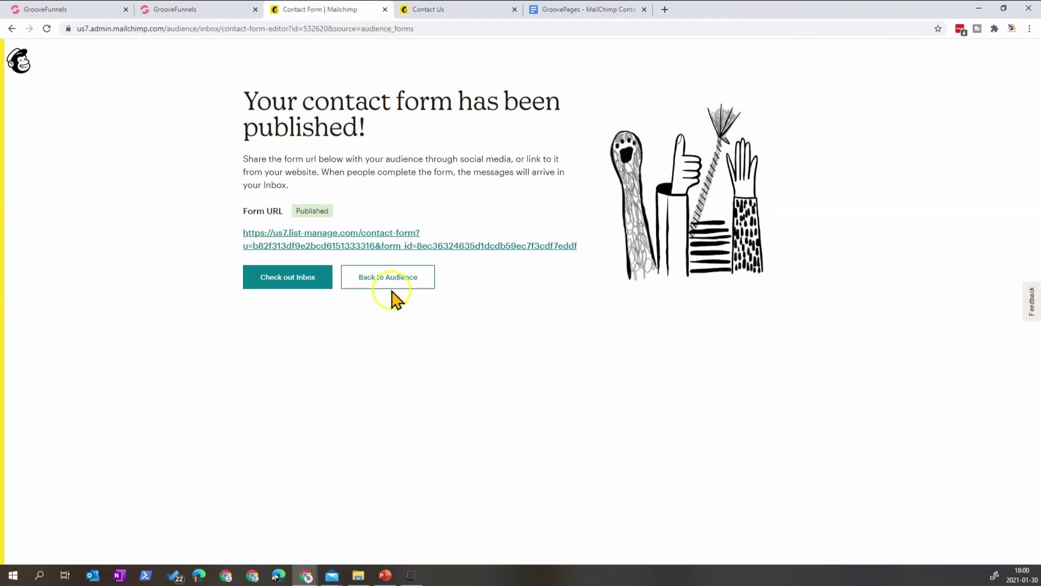
# - Review Mailchimp's All contacts list, then switch to the hosted Contact Me form tab
pyautogui.click(392, 287)
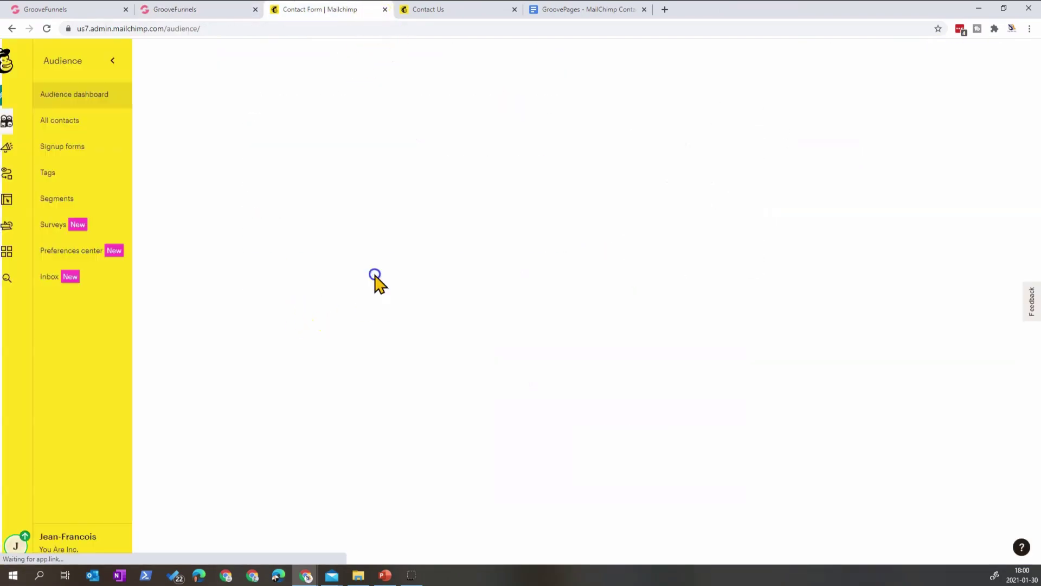
pyautogui.click(70, 126)
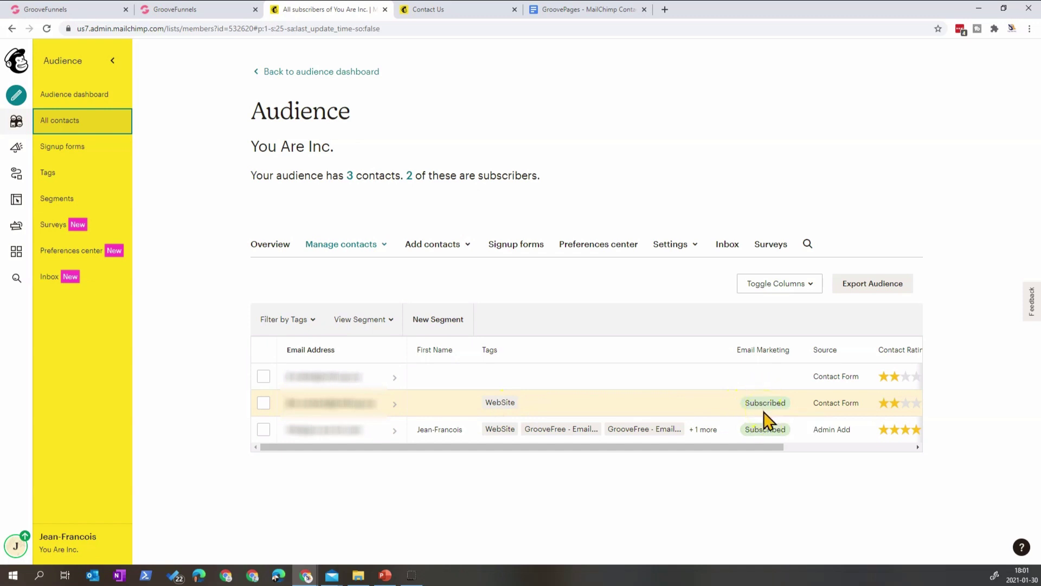
pyautogui.click(440, 9)
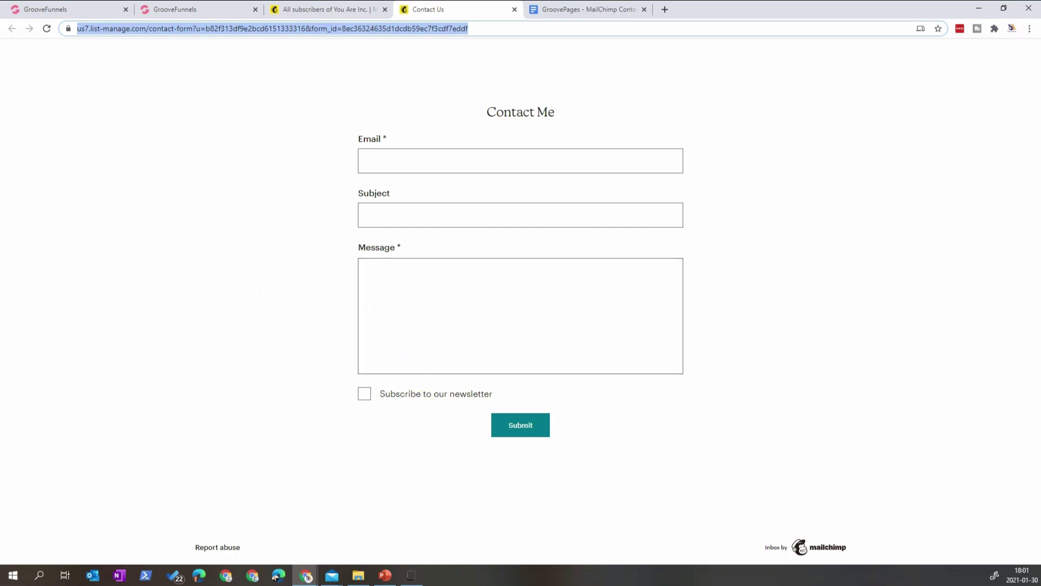
# - Open the 'Re: More info...' Inbox thread through the notification e-mail's View Message link
pyautogui.click(71, 64)
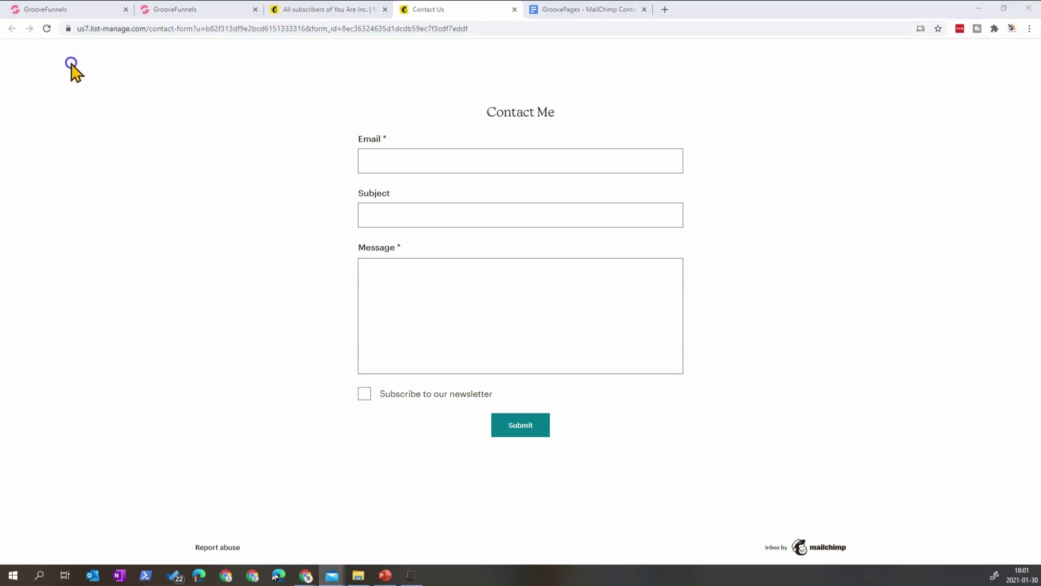
pyautogui.hotkey('alt', 'Tab')
pyautogui.moveTo(581, 65); pyautogui.dragTo(603, 68)
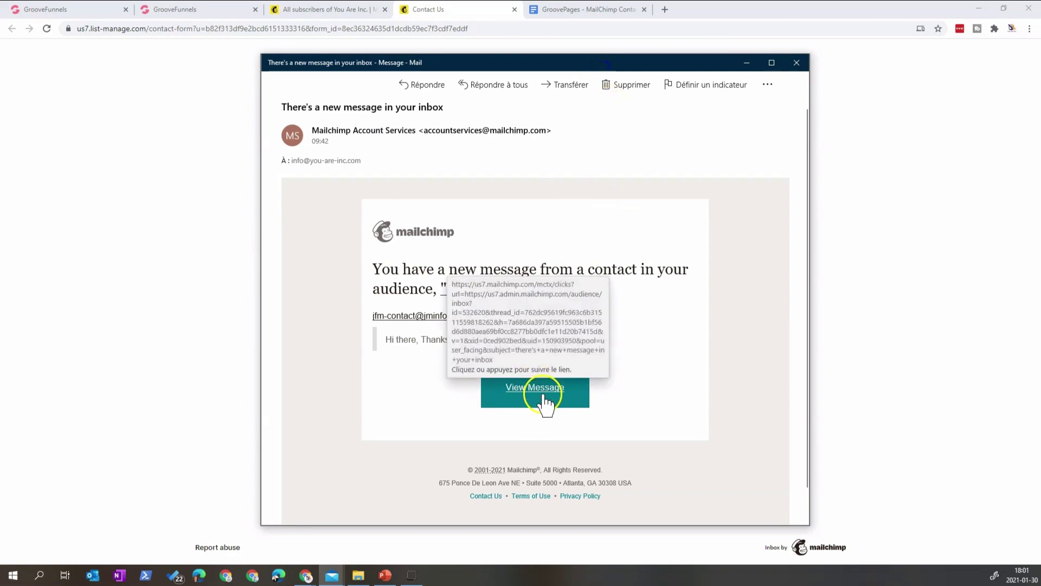
pyautogui.rightClick(544, 397)
pyautogui.click(571, 428)
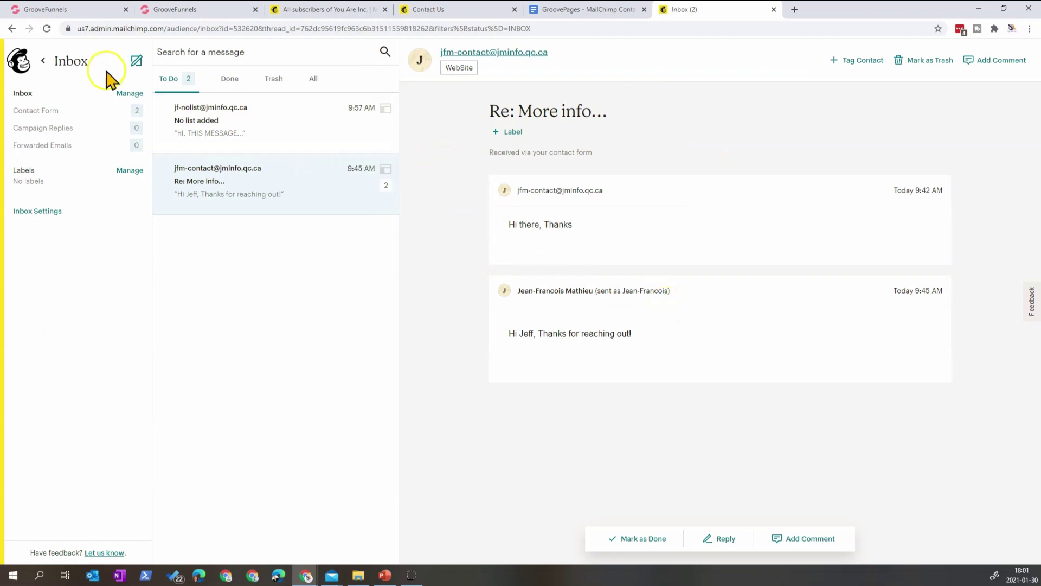
# - Check the Done and To Do message tabs, then reopen the Inbox via Dashboard > Audience
pyautogui.click(232, 80)
pyautogui.click(175, 83)
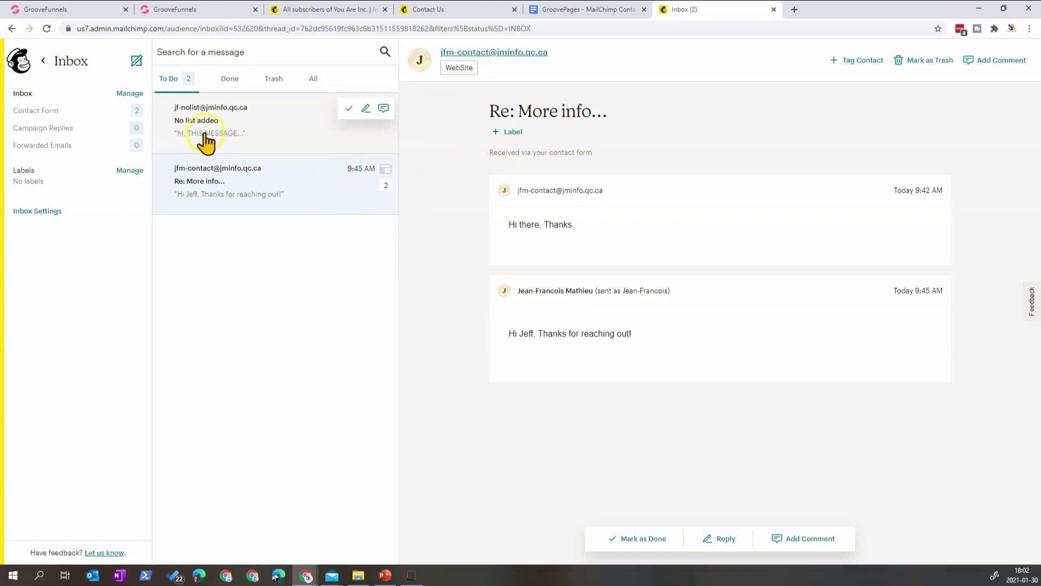
pyautogui.click(26, 59)
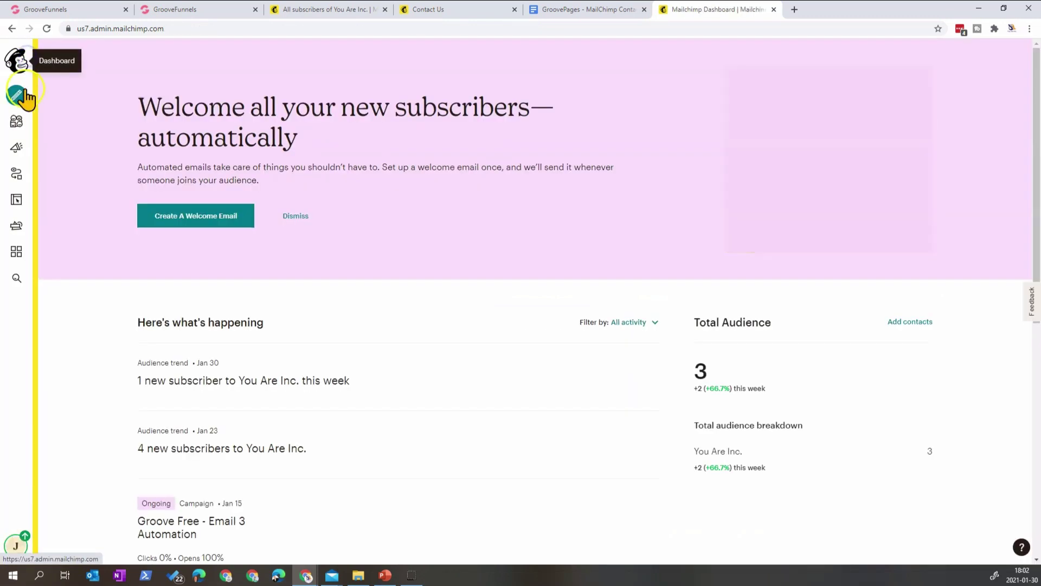
pyautogui.click(16, 124)
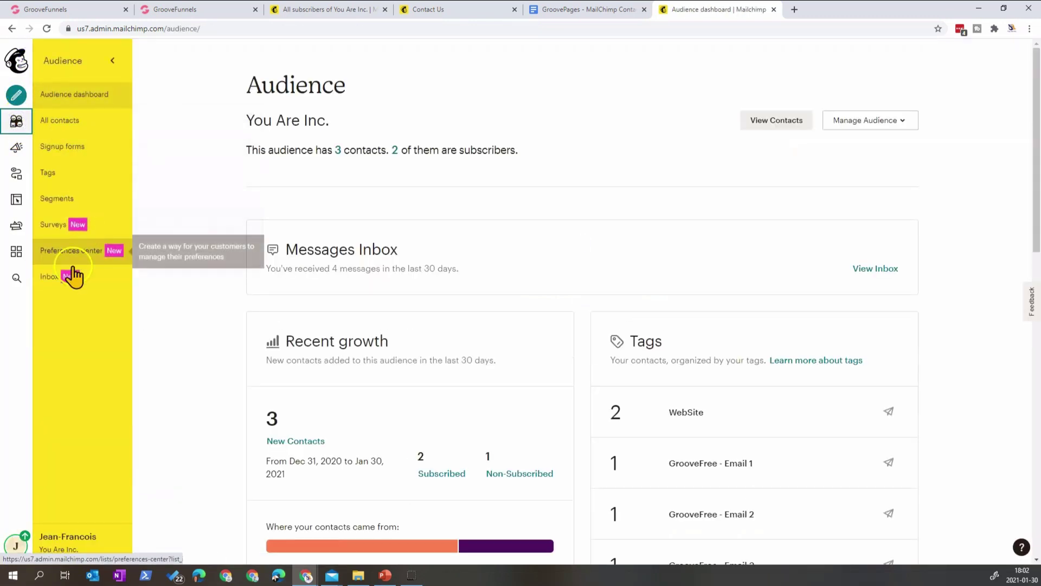
pyautogui.click(57, 281)
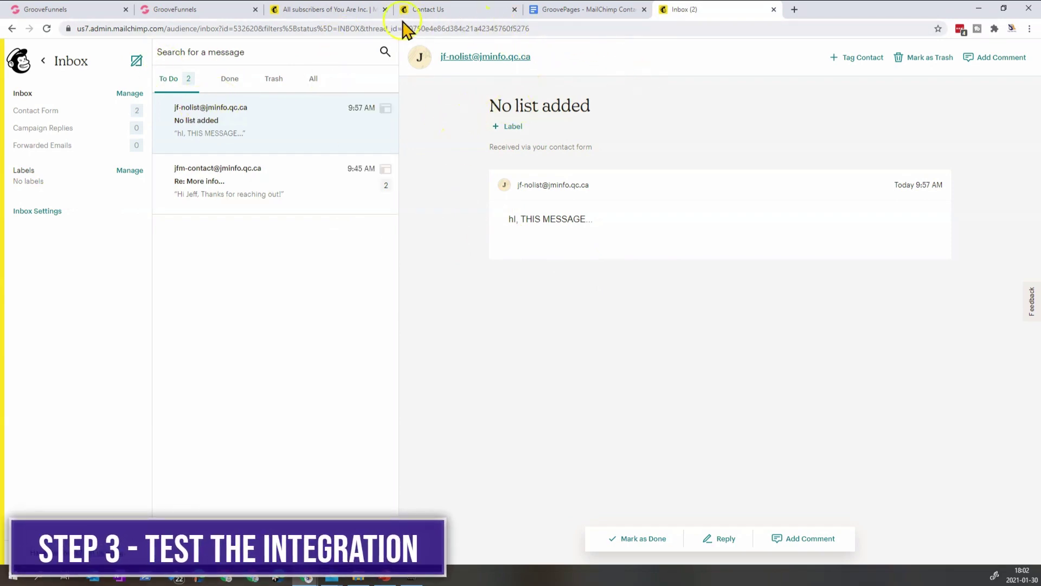
# - Open the published Contact Me page live from the builder's Publish options
pyautogui.click(181, 8)
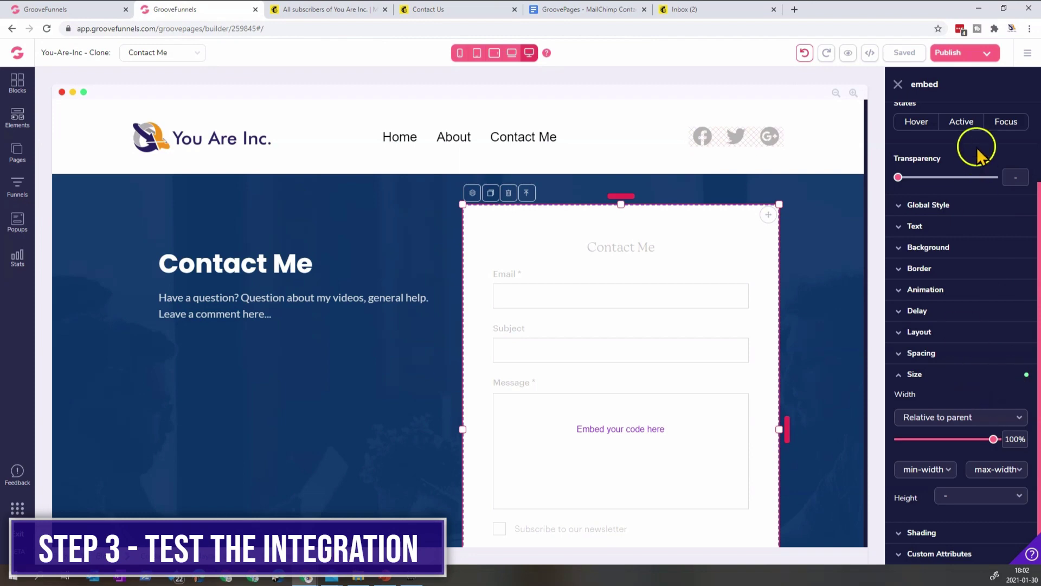
pyautogui.click(898, 85)
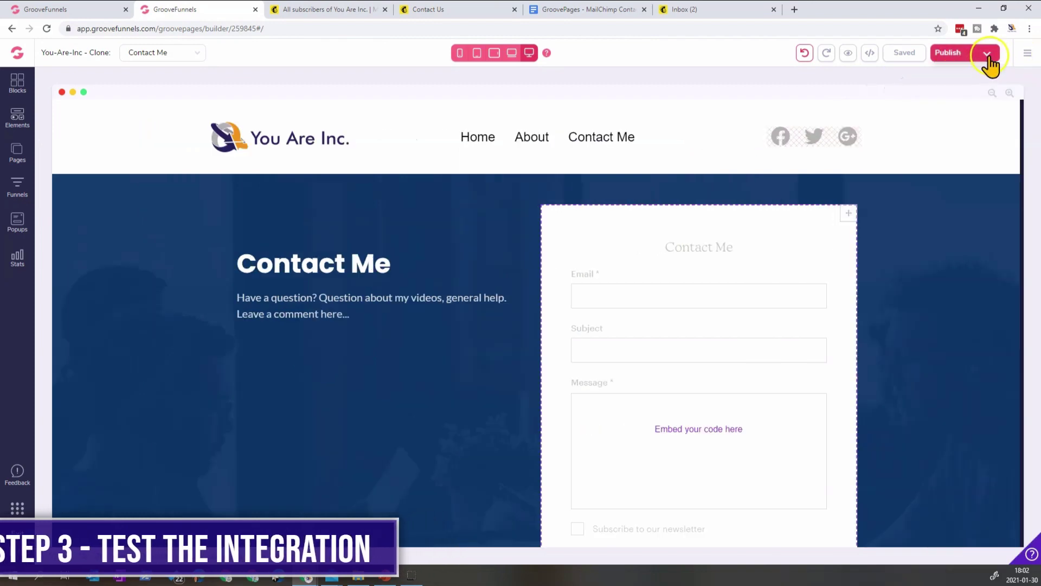
pyautogui.click(987, 52)
pyautogui.click(974, 235)
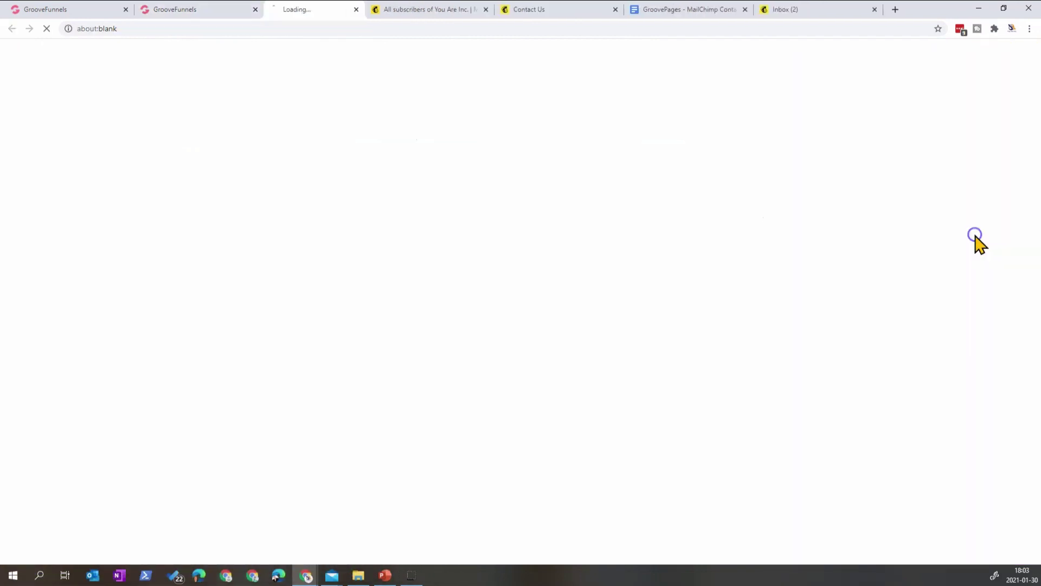
# - Submit the live form empty to confirm it shows validation errors
pyautogui.scroll(-2, 535, 279)
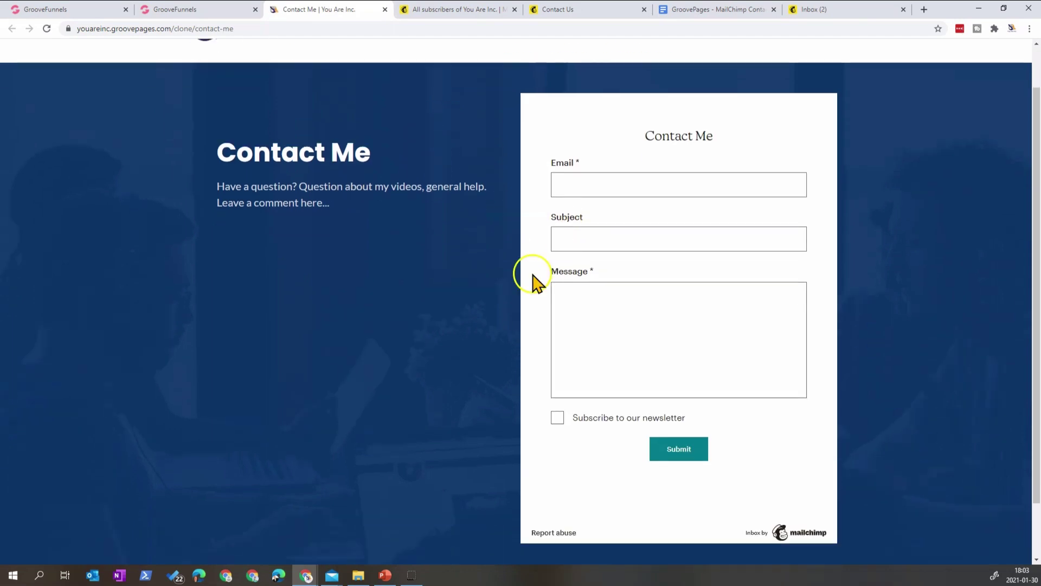
pyautogui.scroll(2, 635, 336)
pyautogui.click(676, 501)
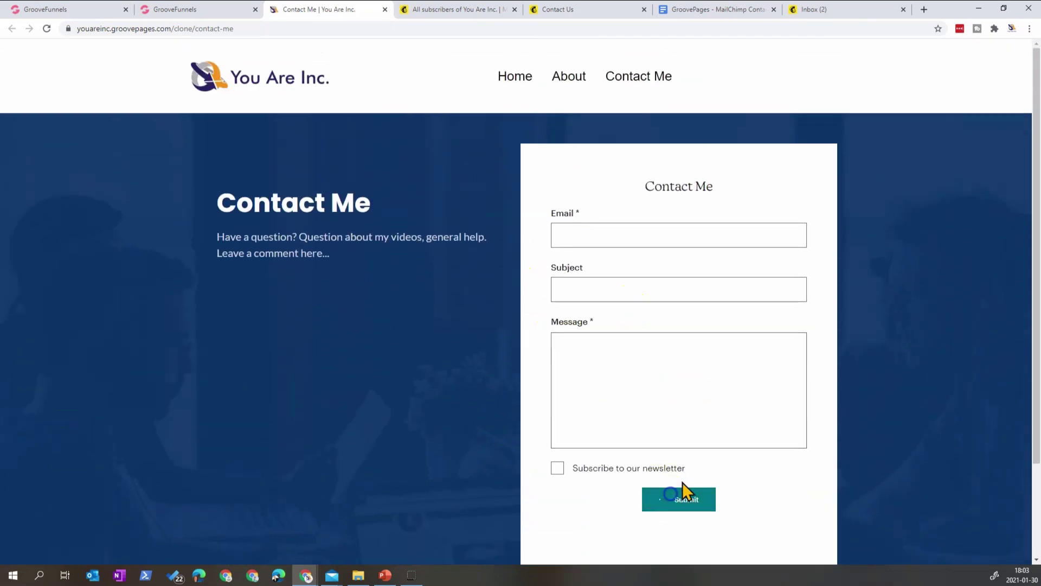
pyautogui.scroll(-2, 716, 444)
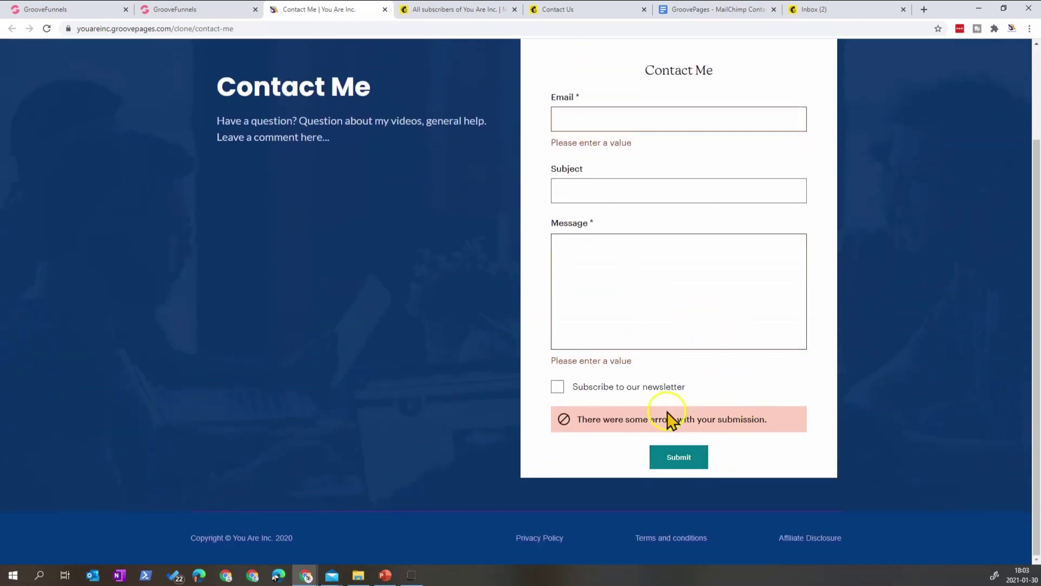
pyautogui.scroll(2, 649, 391)
# - Fill in a sender e-mail, subject 'Test from WebSite' and a short greeting, then submit
pyautogui.click(621, 235)
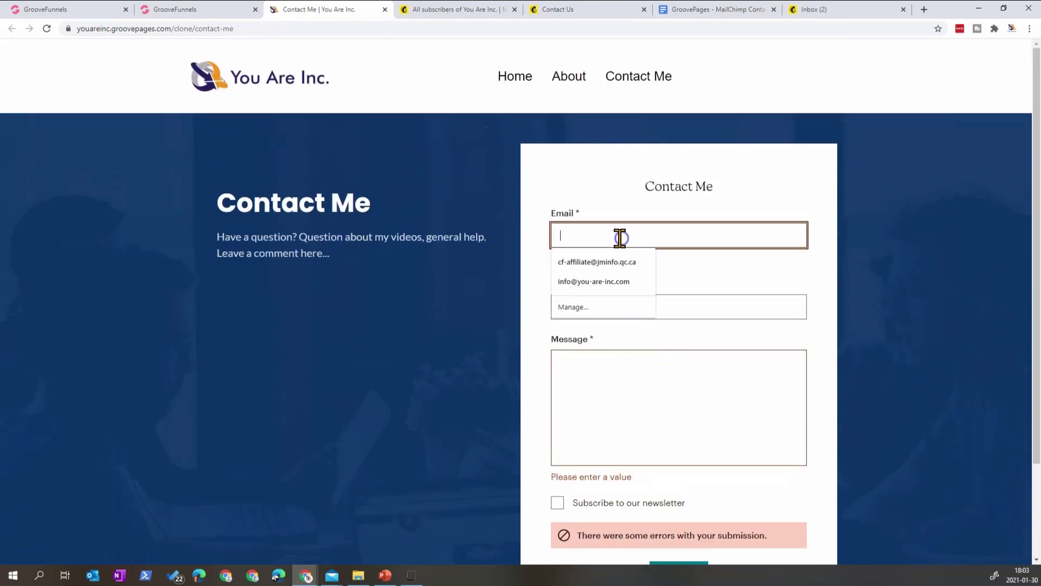
pyautogui.press('Tab')
pyautogui.write('Test from WebSite')
pyautogui.press('Tab')
pyautogui.write('Hi Jef')
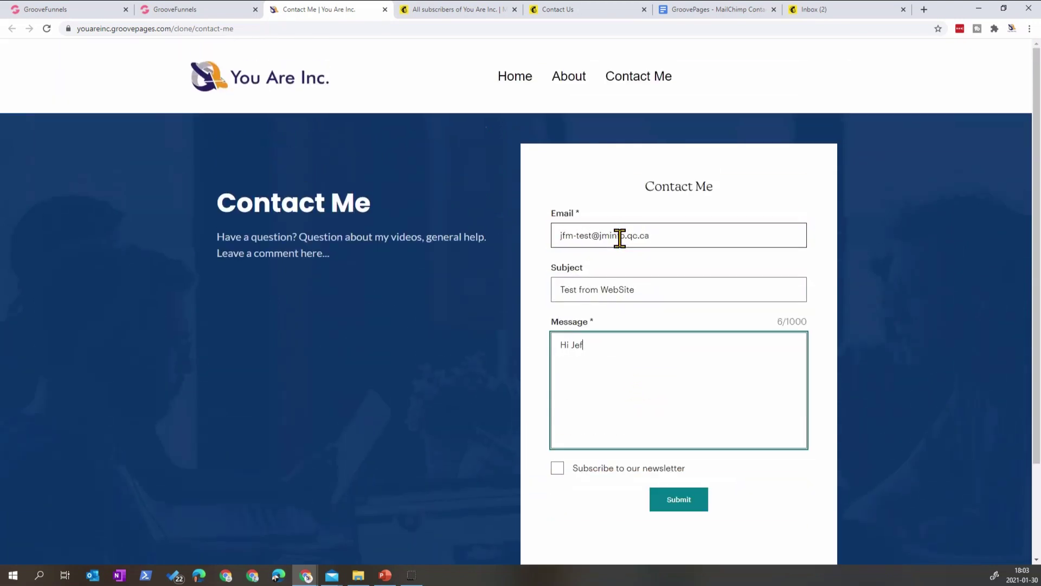
pyautogui.write('!')
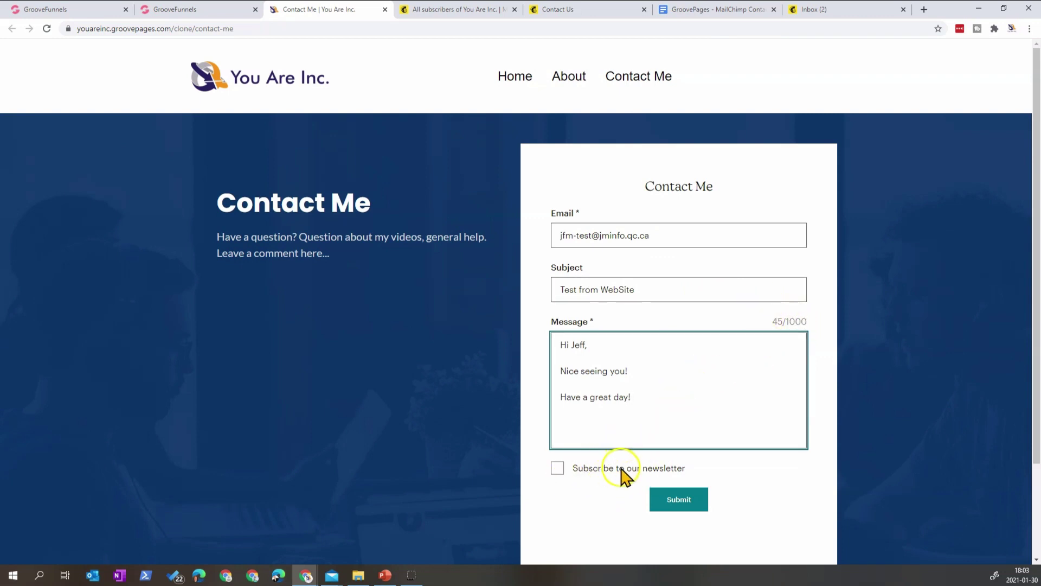
pyautogui.scroll(-1, 622, 481)
pyautogui.click(558, 415)
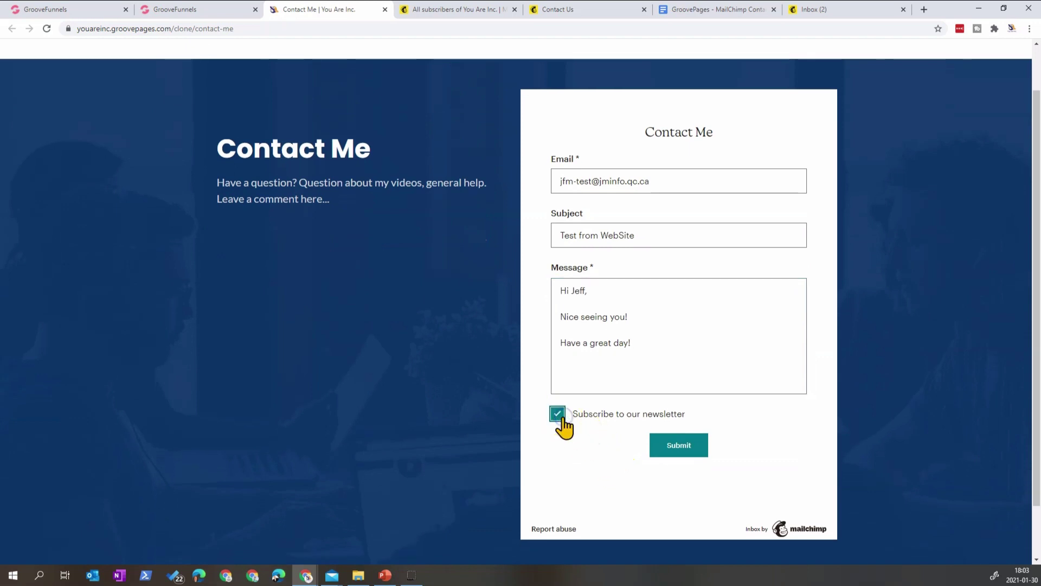
pyautogui.click(674, 452)
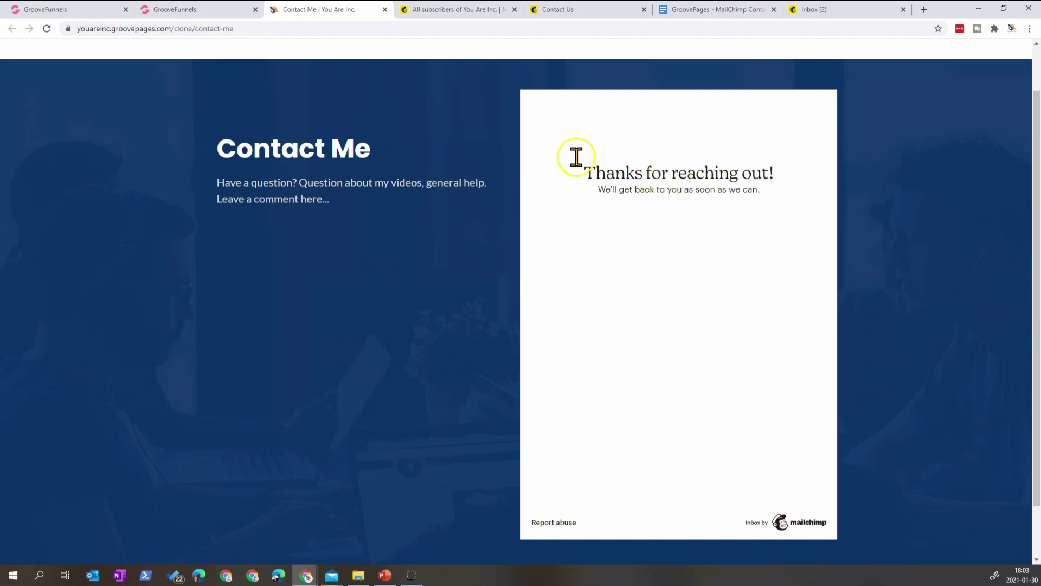
# - Refresh the contact list to confirm 4 contacts, then open the 'Test from WebSite' message in the Inbox
pyautogui.click(463, 10)
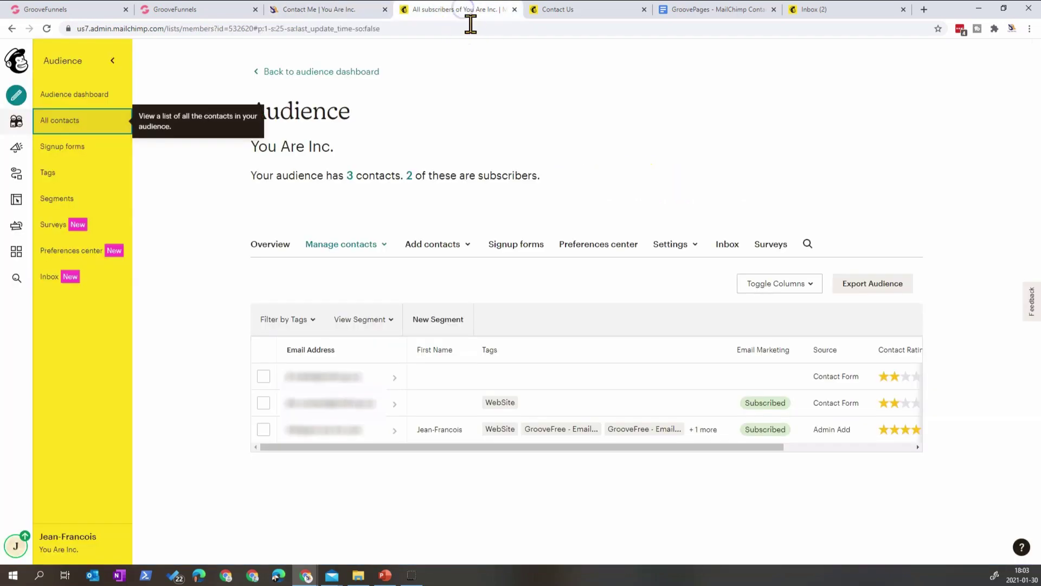
pyautogui.click(47, 29)
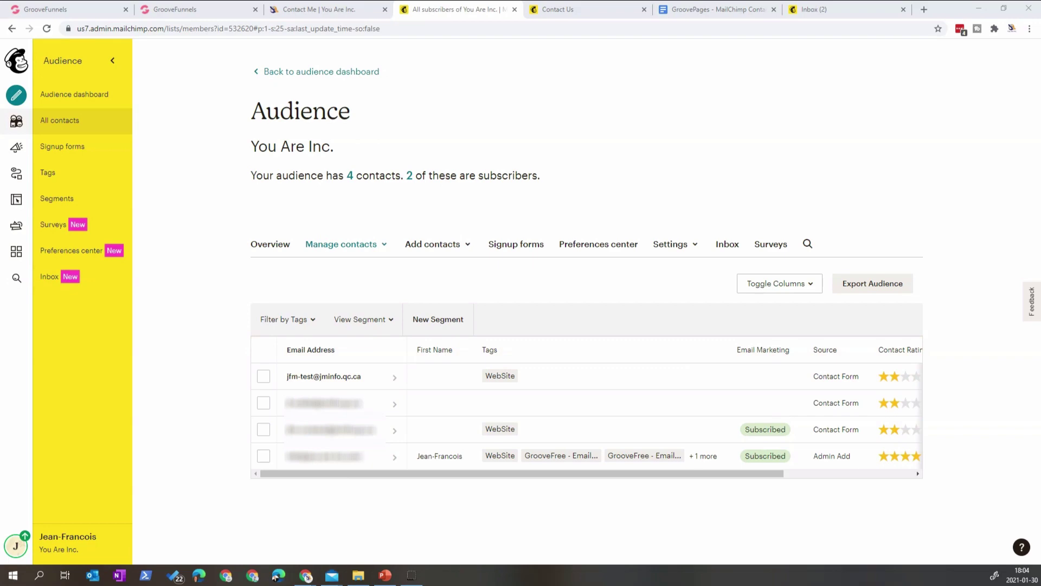
pyautogui.moveTo(430, 169); pyautogui.dragTo(660, 82)
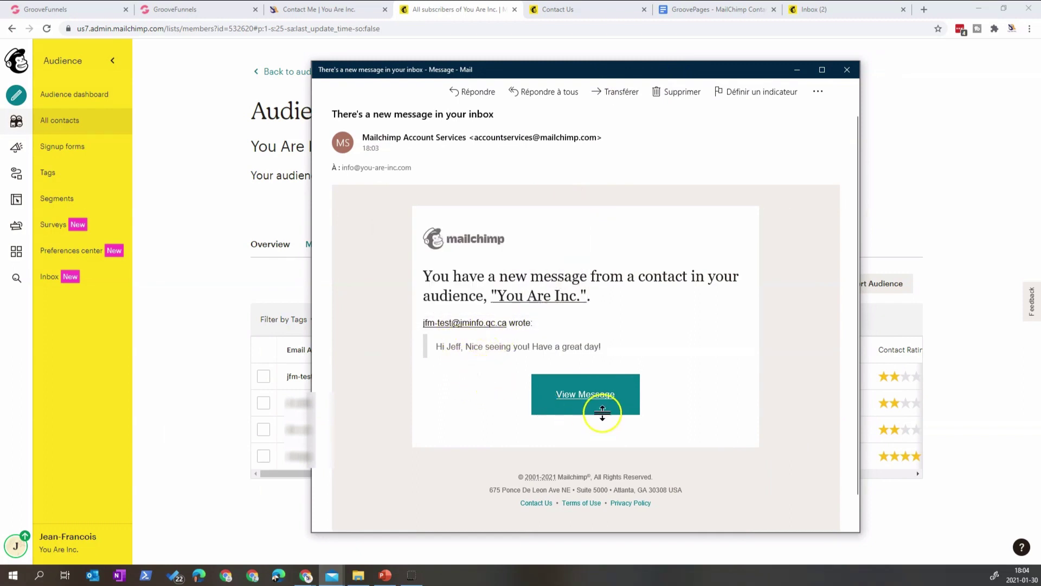
pyautogui.click(166, 207)
pyautogui.click(60, 276)
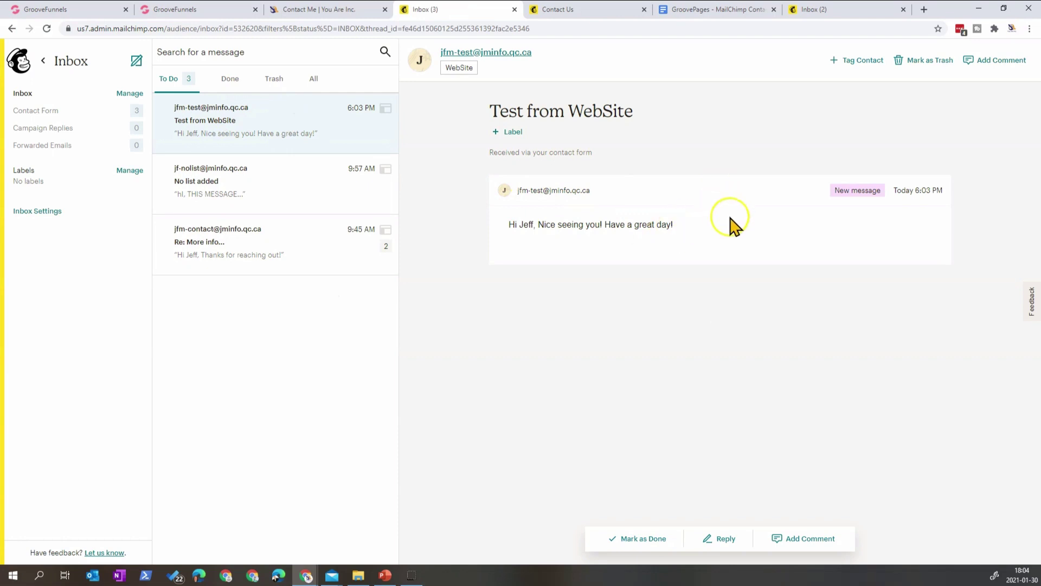
# - Begin a reply to the 'Test from WebSite' message, opening with 'Hi,'
pyautogui.click(332, 575)
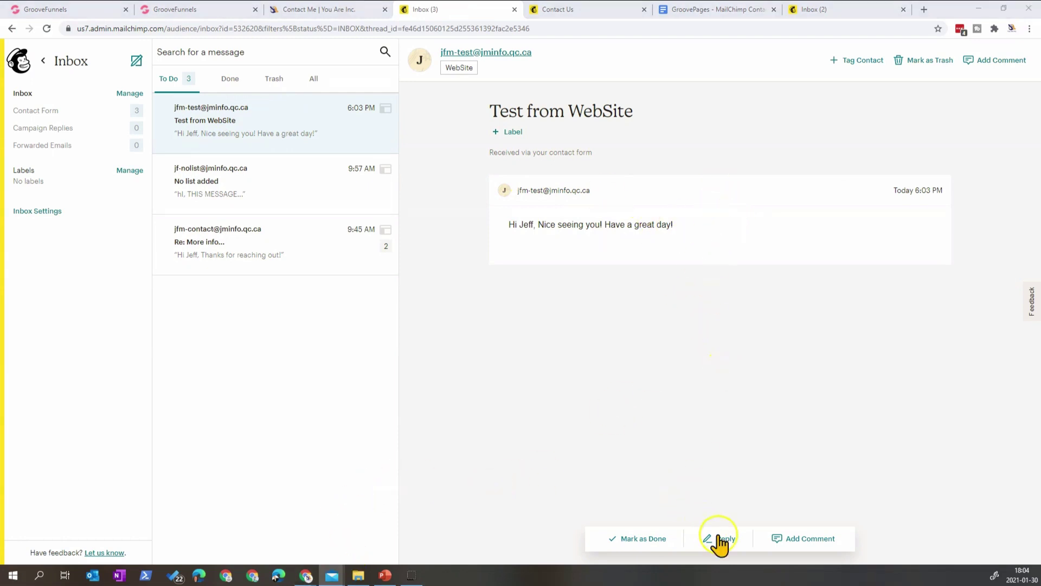
pyautogui.click(721, 539)
pyautogui.write('Hi,')
pyautogui.press('Return')
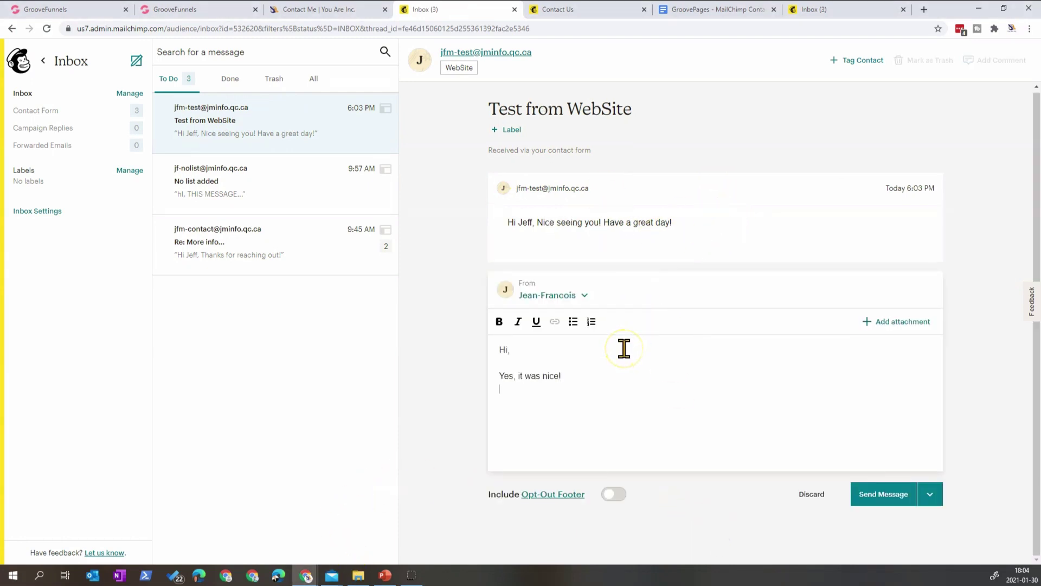
# - Check the other send options and the attachment dialog, cancel it, and send the reply
pyautogui.click(926, 494)
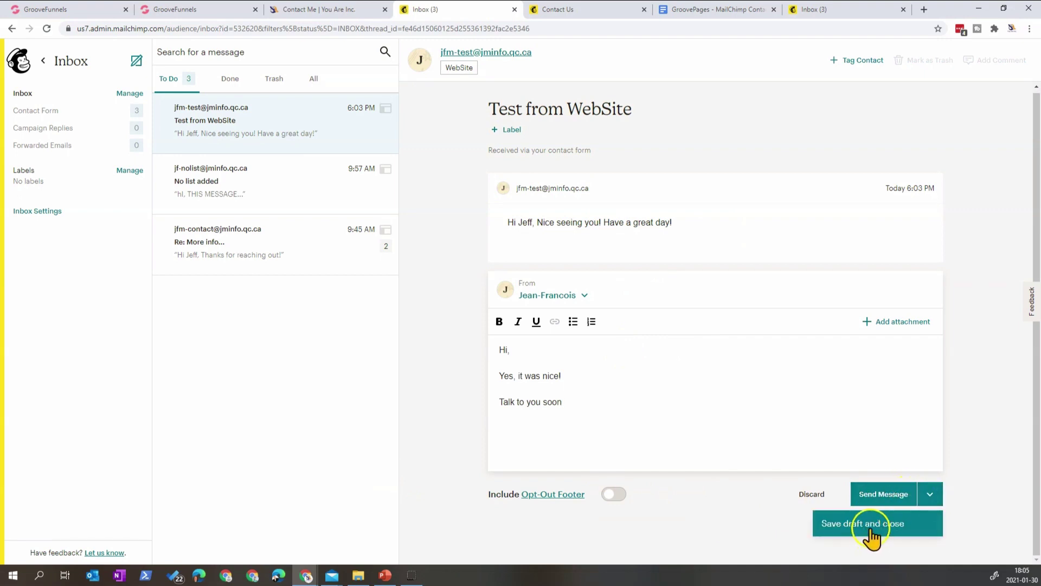
pyautogui.click(985, 434)
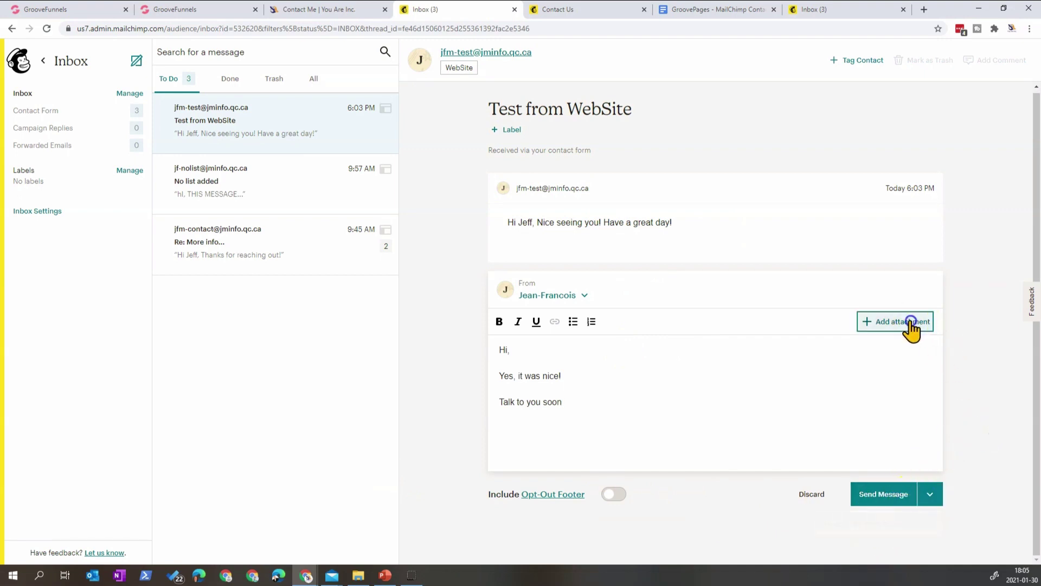
pyautogui.click(913, 325)
pyautogui.click(479, 276)
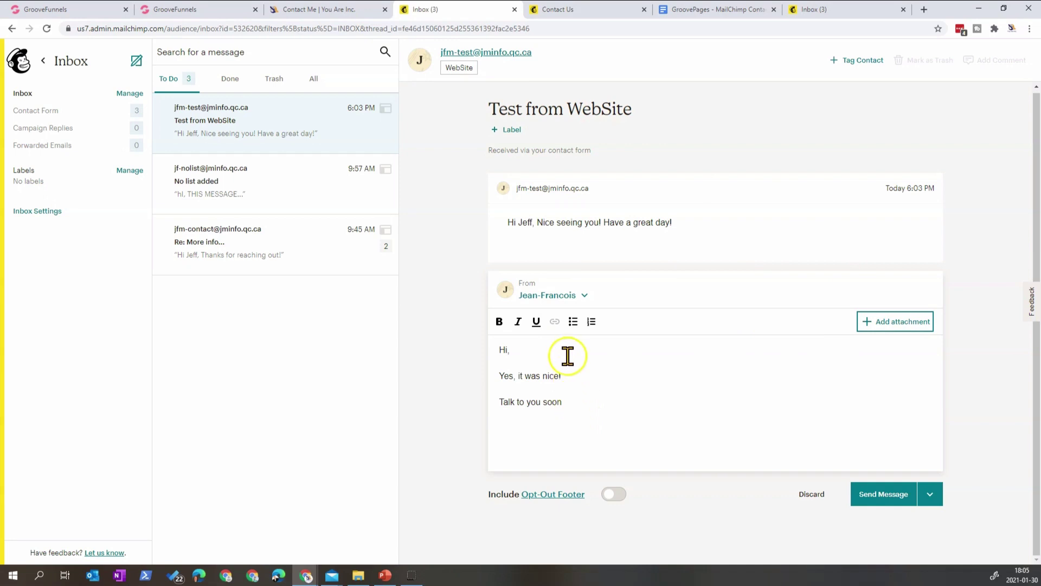
pyautogui.click(860, 497)
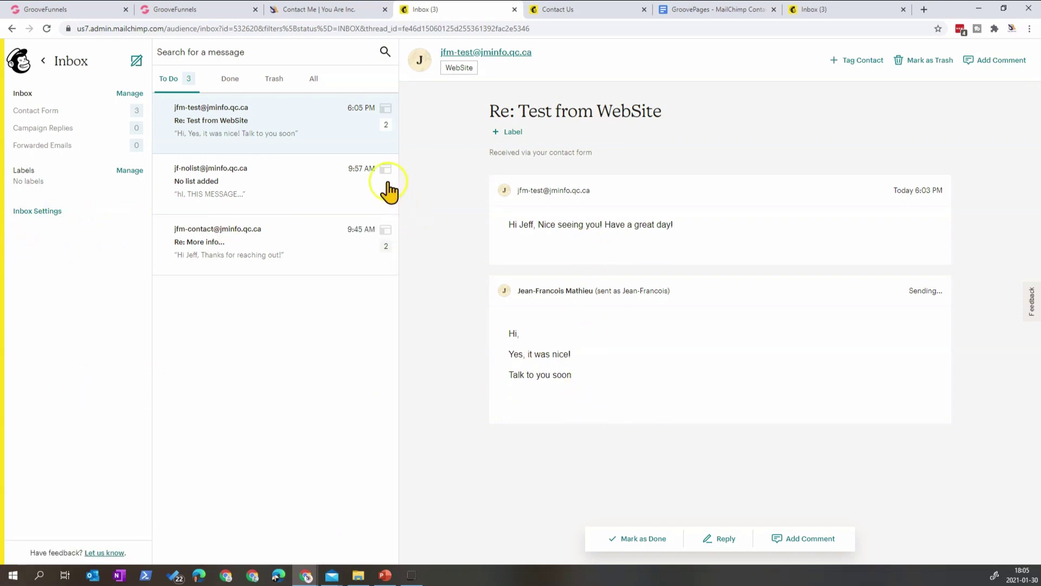
pyautogui.moveTo(388, 193)
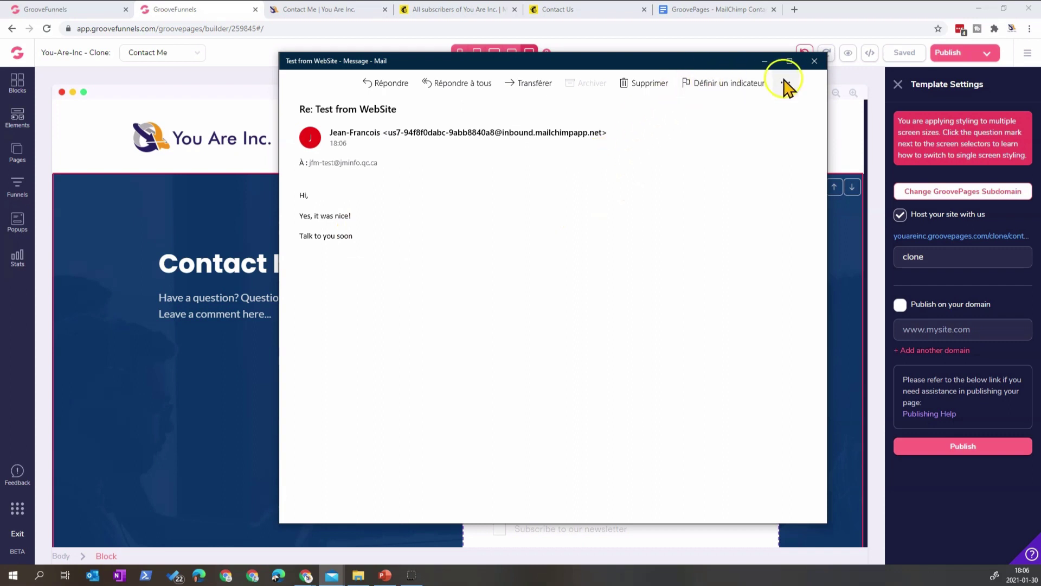
# - Close the received reply e-mail and the publishing settings, then go to the live Contact Me tab
pyautogui.click(815, 61)
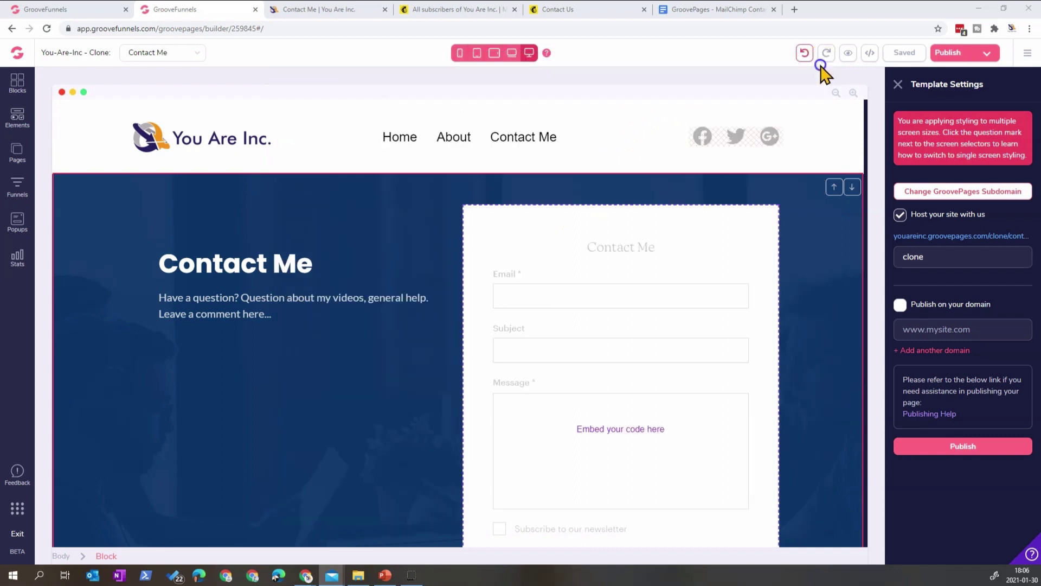
pyautogui.press('Escape')
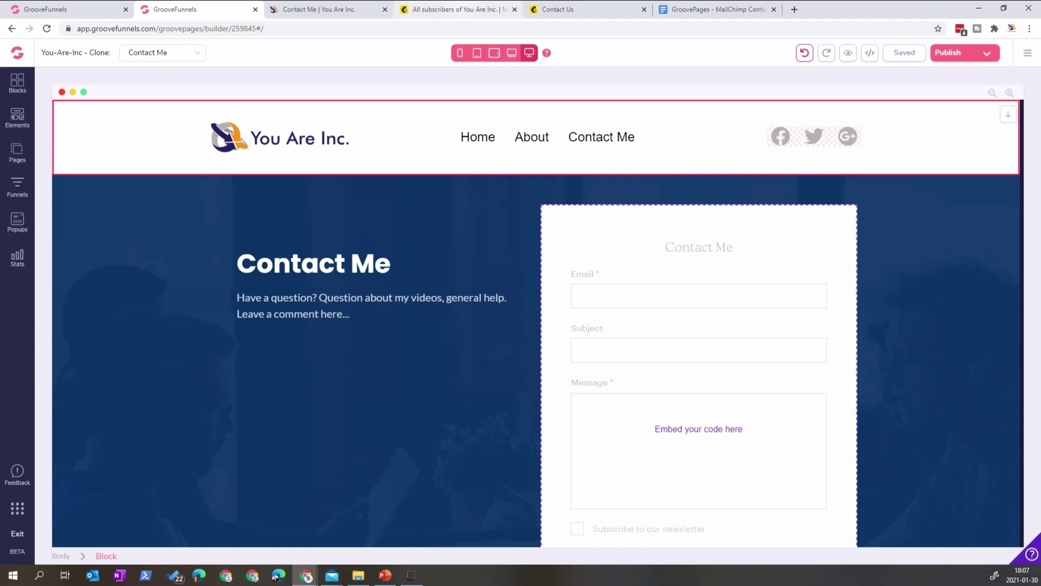
pyautogui.hotkey('ctrl', 'Tab')
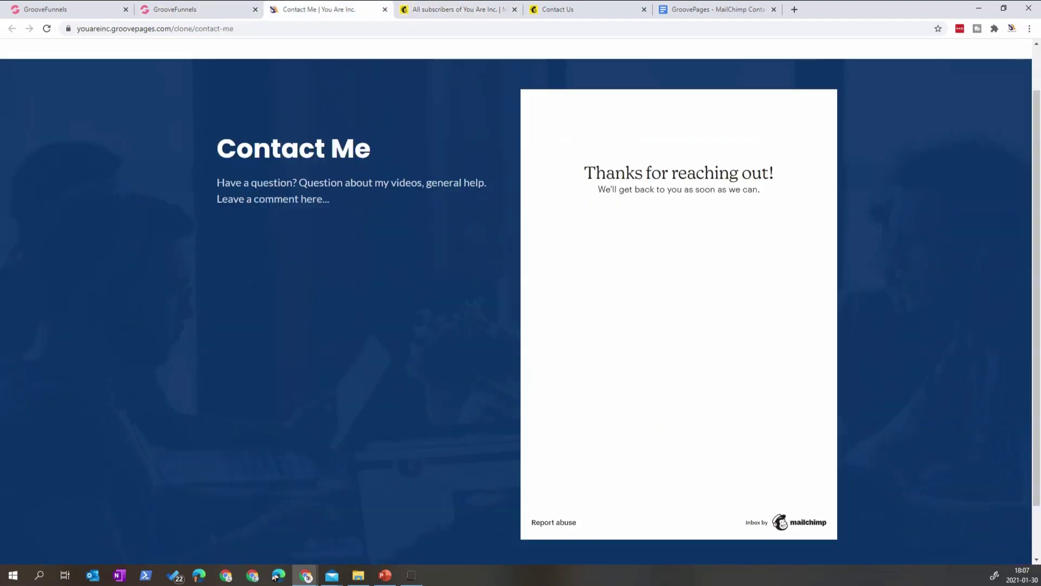